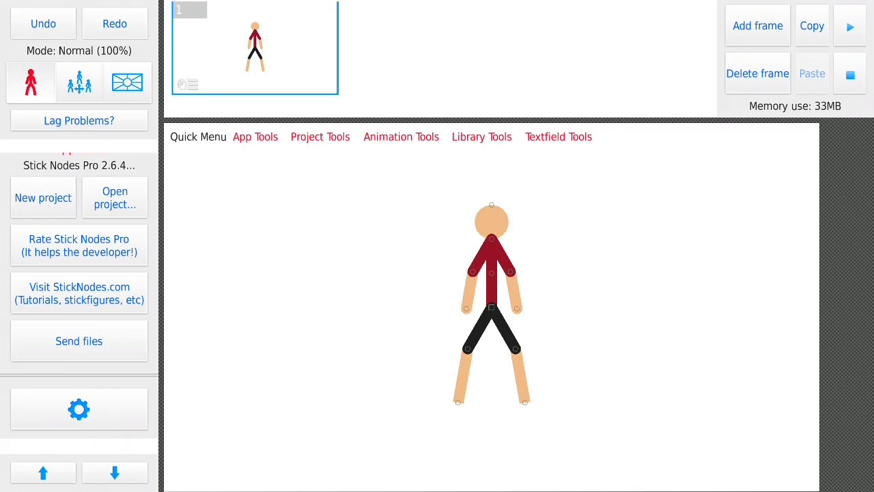
- Scroll to the Stickfigure tools and choose 'Download stickfigures' to reach the leave-app warning
scroll(79, 303, down, 5)
scroll(79, 304, down, 5)
scroll(79, 304, down, 5)
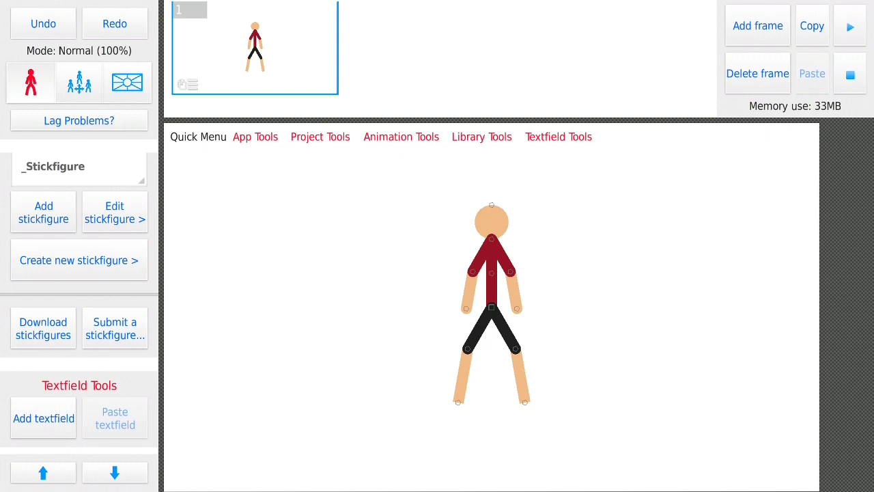
click(43, 328)
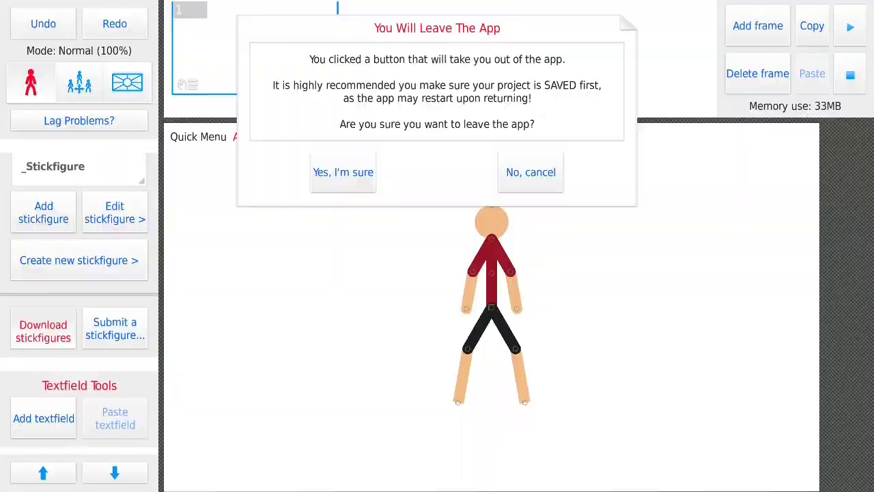
- Confirm leaving the app and browse the StickNodes.com stickfigure listings
click(343, 173)
scroll(436, 253, down, 5)
scroll(437, 253, down, 3)
scroll(436, 253, down, 5)
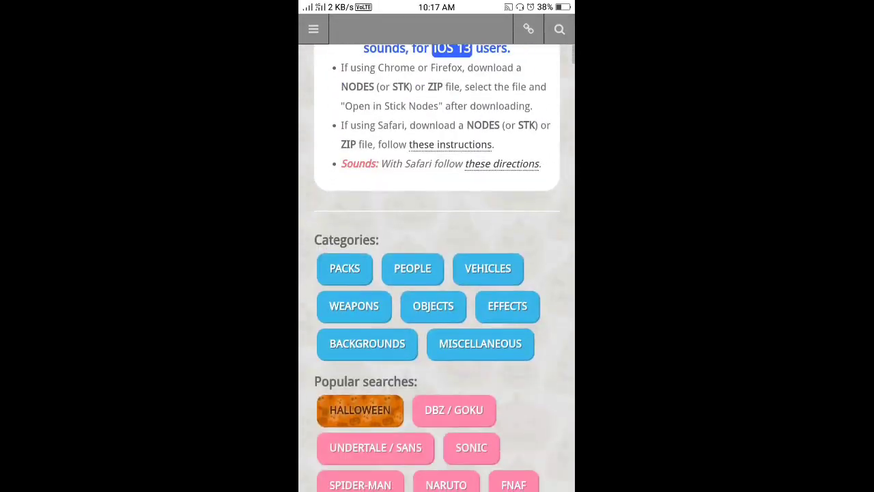
scroll(437, 266, down, 5)
scroll(437, 266, down, 3)
scroll(436, 267, down, 10)
scroll(436, 267, down, 5)
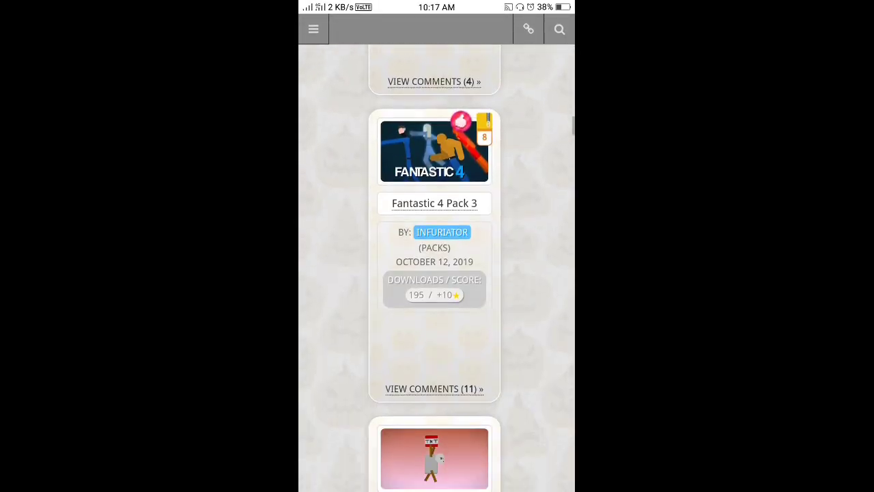
scroll(437, 266, up, 5)
scroll(436, 266, up, 10)
scroll(436, 266, up, 5)
scroll(436, 266, down, 5)
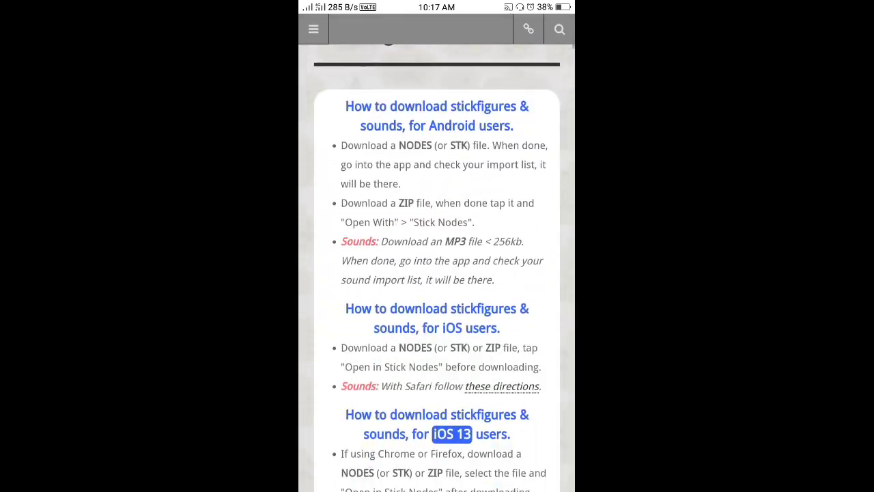
scroll(437, 267, down, 5)
scroll(436, 267, down, 5)
- Filter to the Effects category and download the Thinking Cloud effect
click(507, 258)
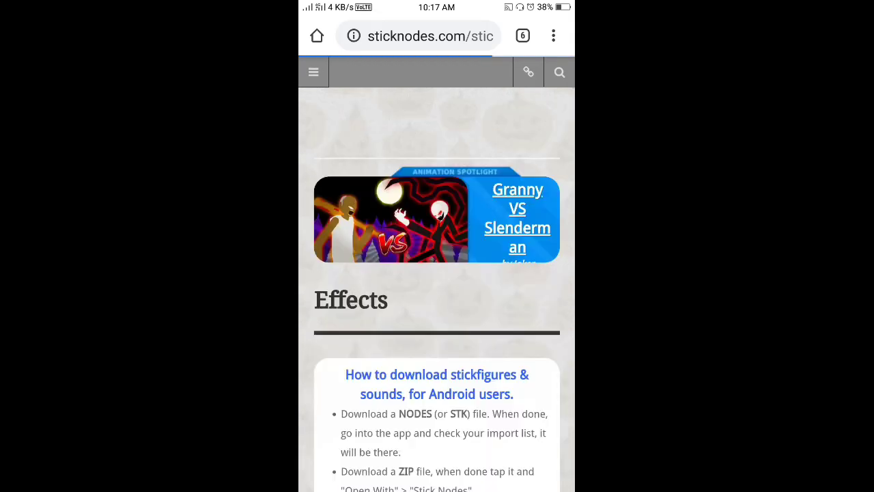
scroll(436, 273, down, 5)
scroll(436, 273, down, 5)
scroll(437, 289, down, 5)
scroll(436, 289, down, 5)
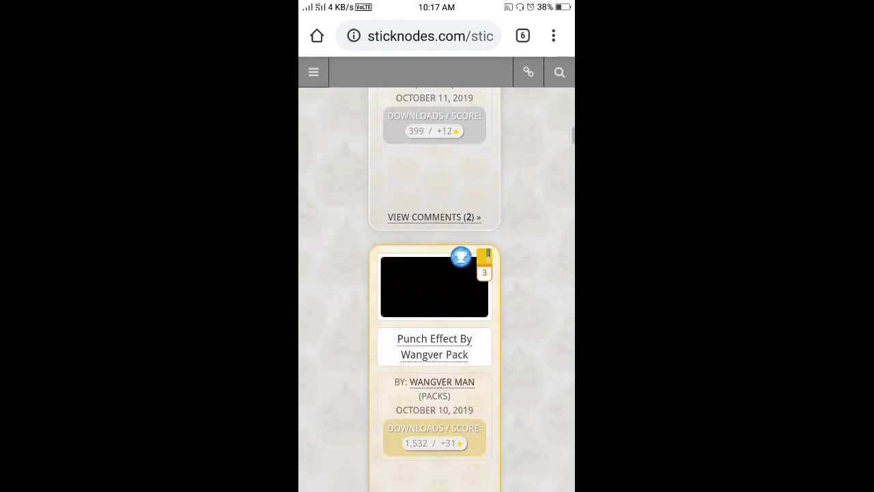
scroll(436, 289, down, 3)
scroll(436, 289, up, 2)
scroll(437, 273, down, 1)
scroll(436, 273, down, 3)
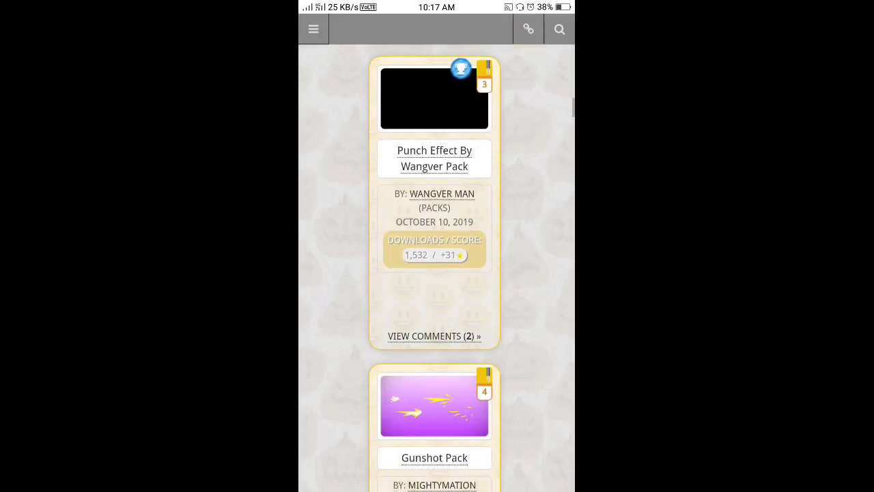
scroll(437, 274, down, 2)
scroll(436, 273, down, 9)
scroll(437, 273, down, 1)
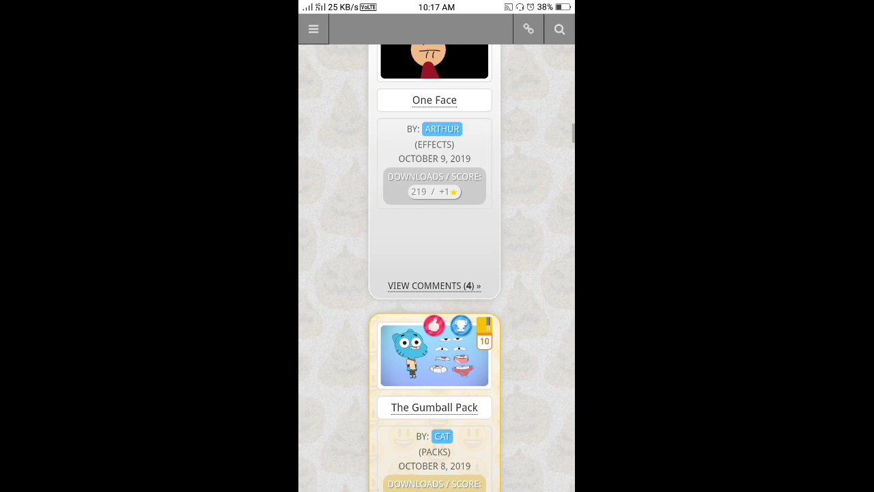
scroll(437, 273, down, 4)
scroll(436, 273, down, 1)
scroll(436, 273, down, 3)
scroll(436, 273, down, 1)
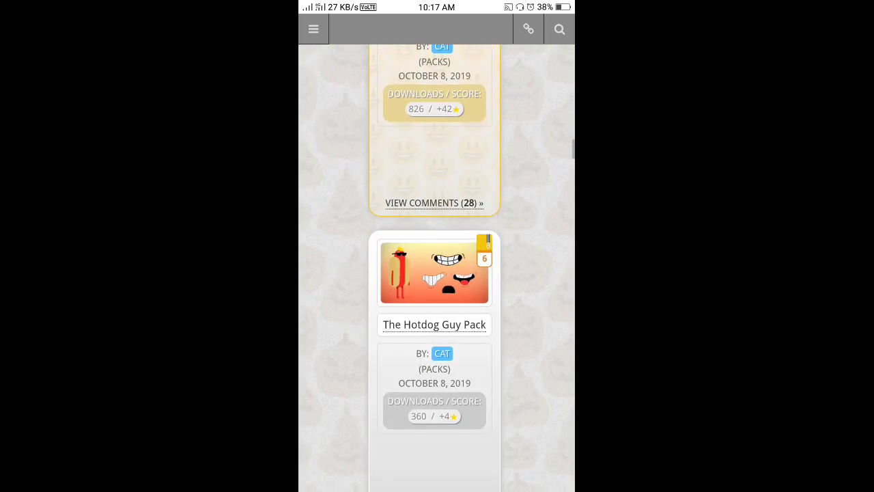
scroll(436, 273, down, 7)
scroll(437, 274, down, 3)
scroll(436, 274, down, 2)
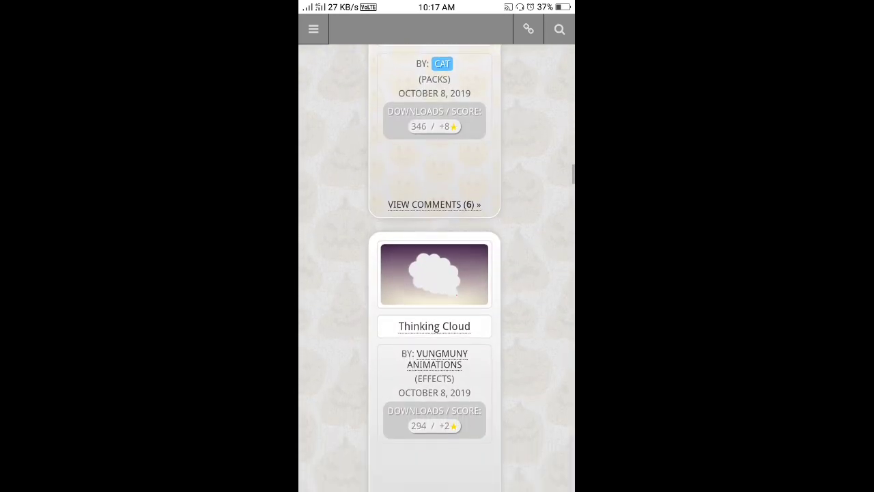
scroll(437, 274, down, 2)
scroll(436, 273, down, 1)
scroll(437, 273, down, 3)
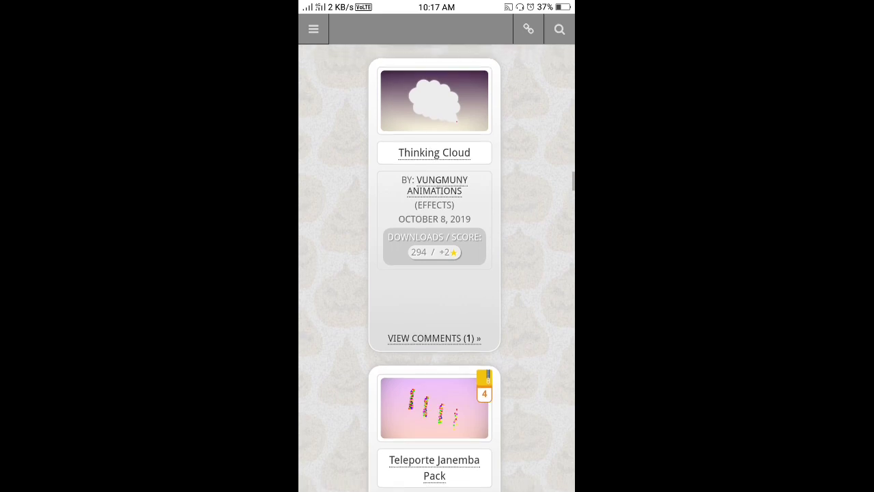
scroll(436, 273, up, 2)
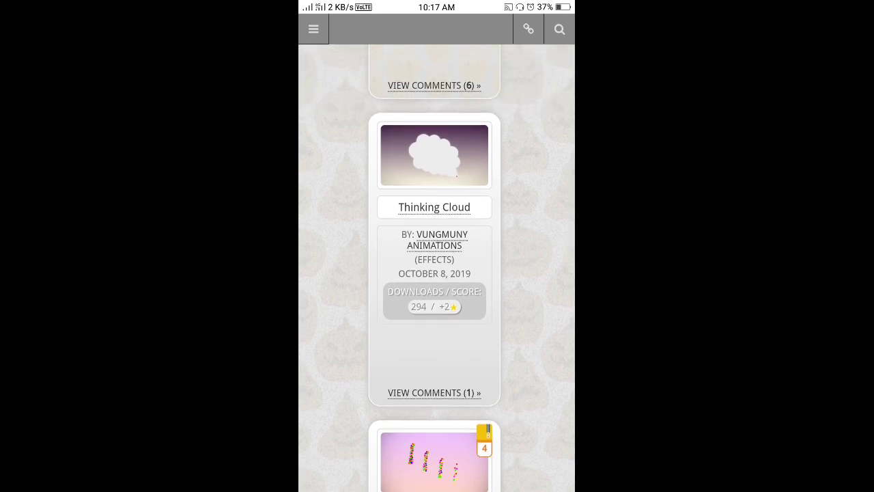
click(435, 207)
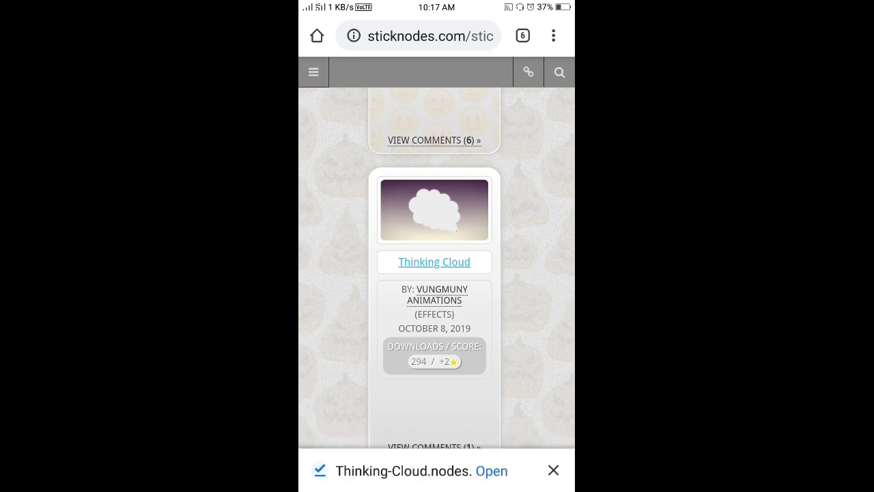
- From the home screen, search the Play Store and open the installed ZArchiver app
key(Home)
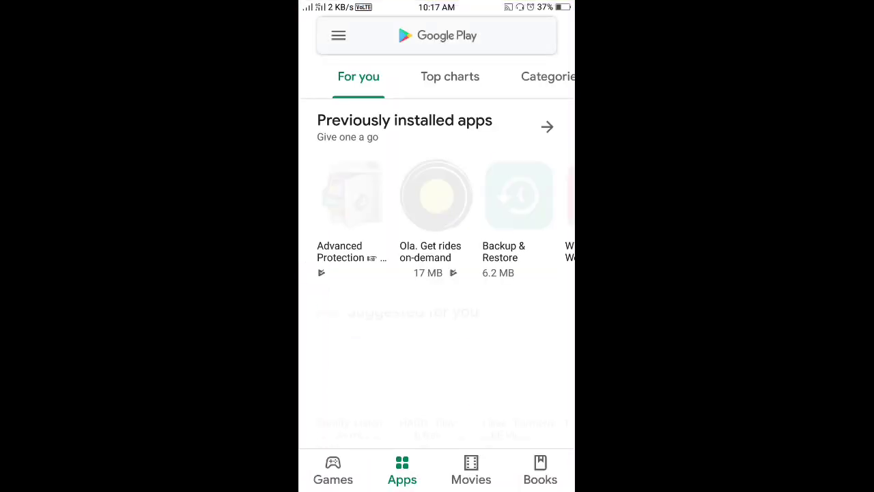
click(436, 35)
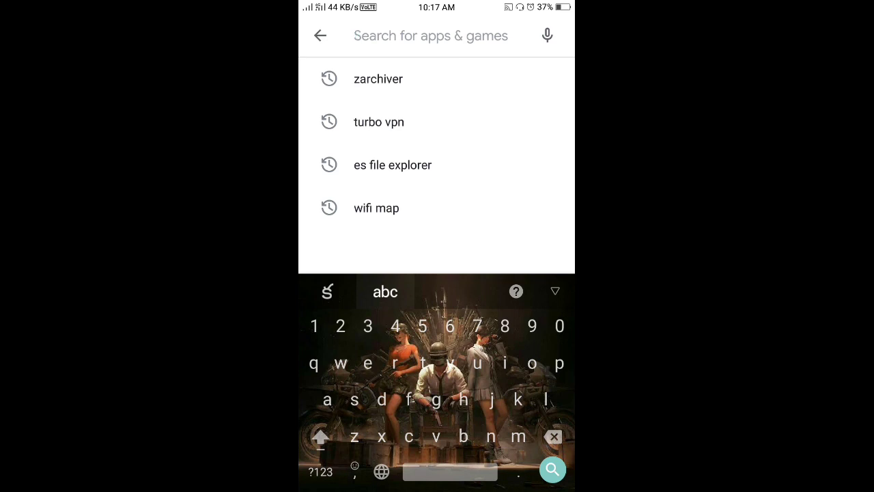
text(zach)
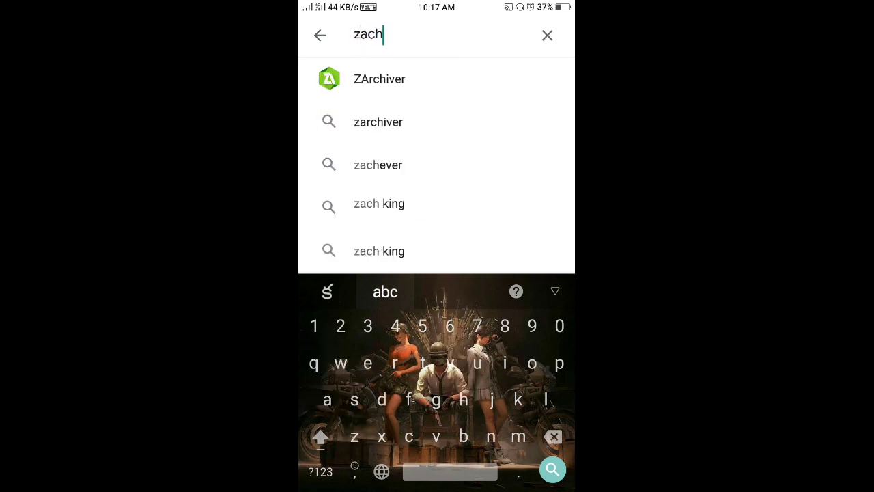
click(498, 81)
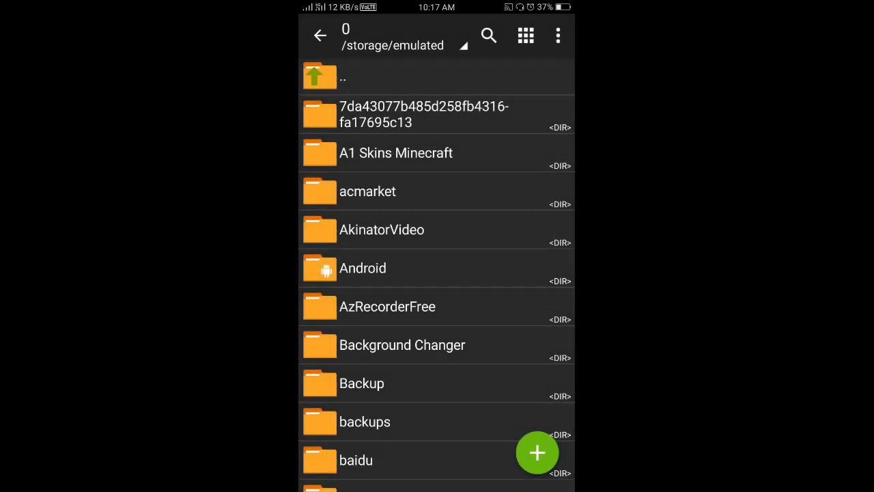
- Open the Download folder in ZArchiver
scroll(436, 273, down, 10)
scroll(436, 273, up, 2)
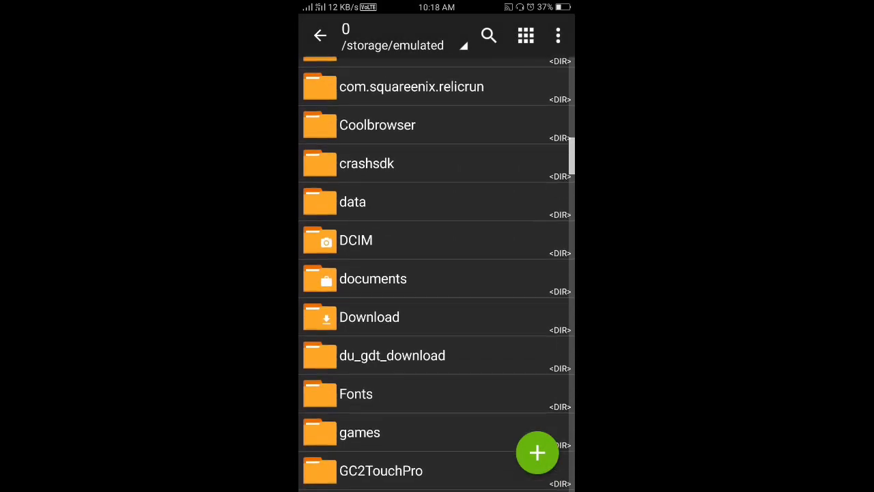
scroll(437, 273, down, 1)
click(369, 305)
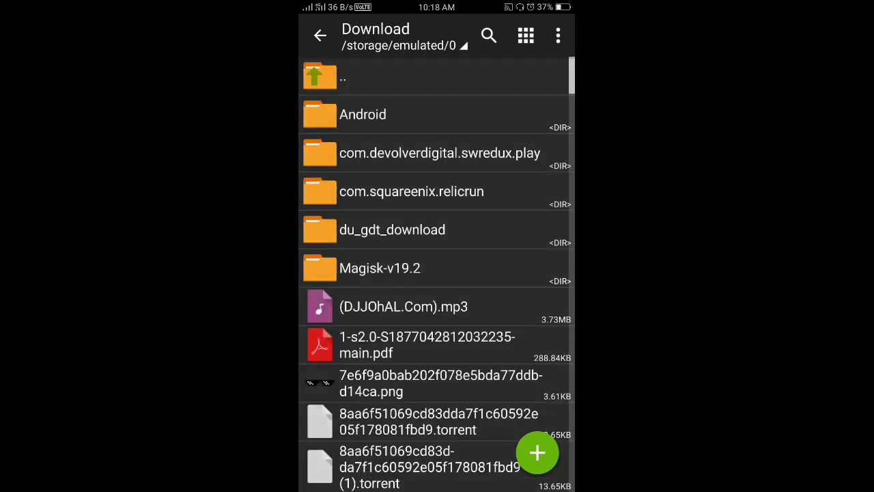
- Scroll down to Thinking-Cloud.nodes and bring up its options menu
scroll(437, 273, down, 10)
scroll(436, 273, down, 10)
scroll(436, 273, down, 10)
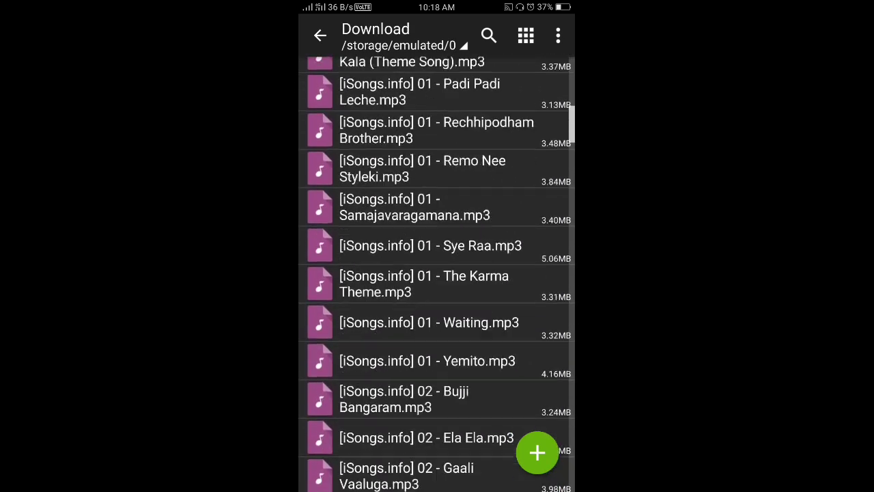
scroll(437, 273, down, 10)
scroll(436, 273, down, 10)
scroll(436, 273, down, 10)
scroll(436, 273, down, 10)
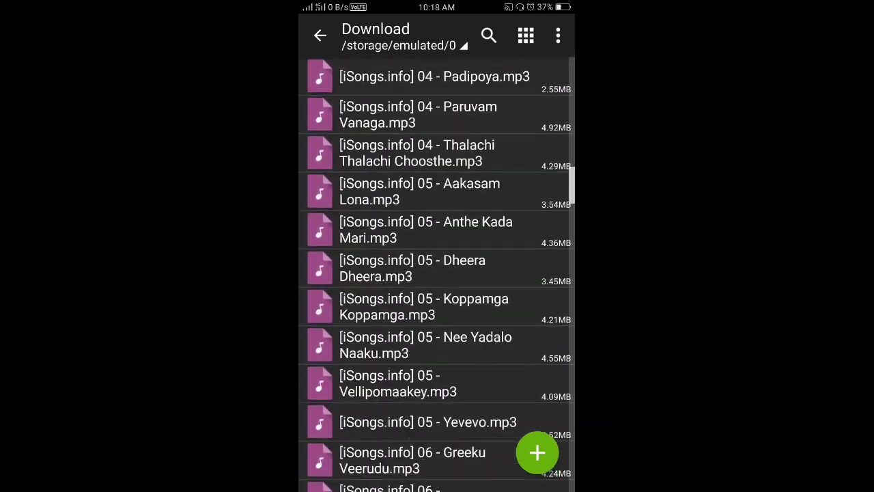
scroll(437, 273, down, 10)
scroll(436, 273, down, 10)
scroll(437, 273, down, 10)
scroll(437, 273, down, 10)
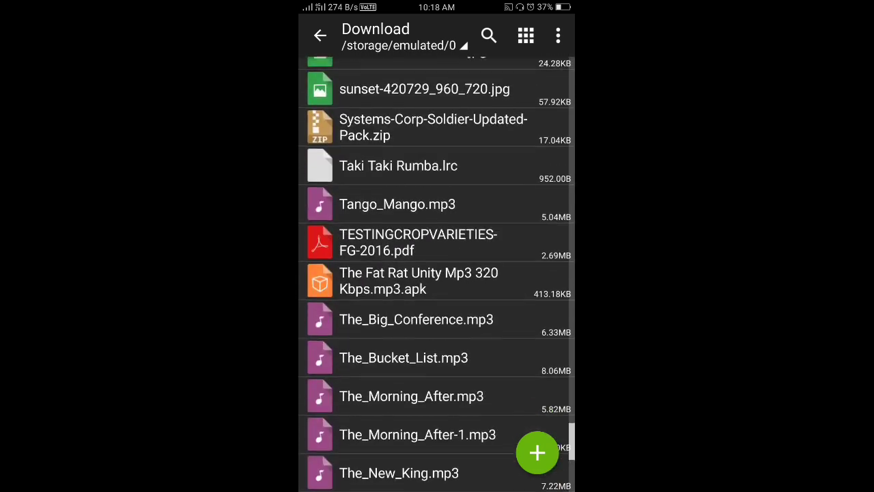
scroll(436, 273, down, 1)
scroll(436, 273, down, 1)
scroll(437, 273, down, 5)
scroll(437, 274, down, 1)
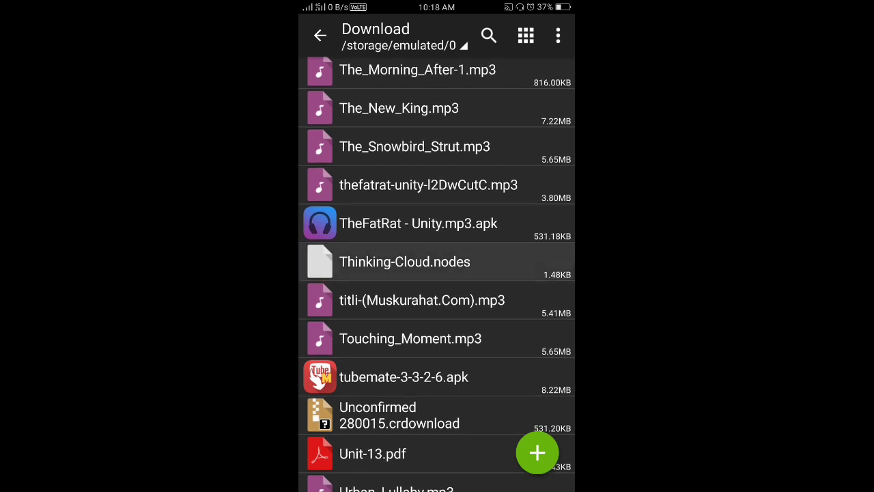
click(405, 262)
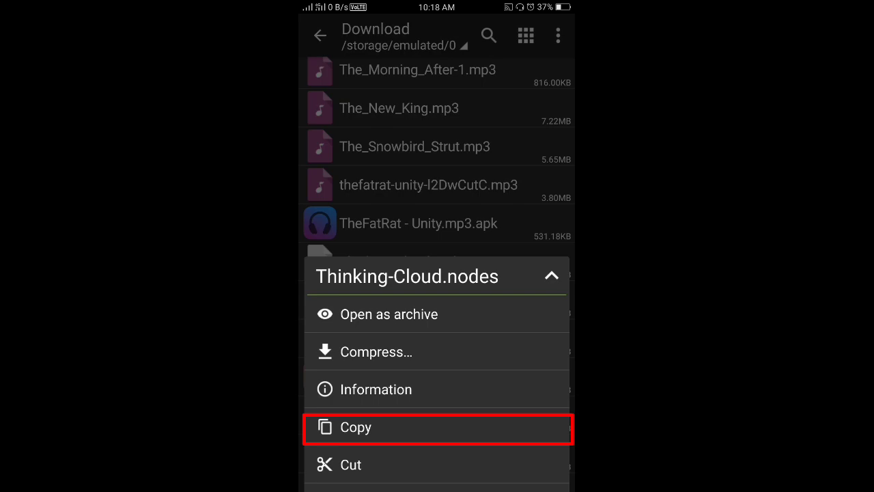
- Copy the Thinking-Cloud.nodes file
click(355, 427)
scroll(437, 273, up, 10)
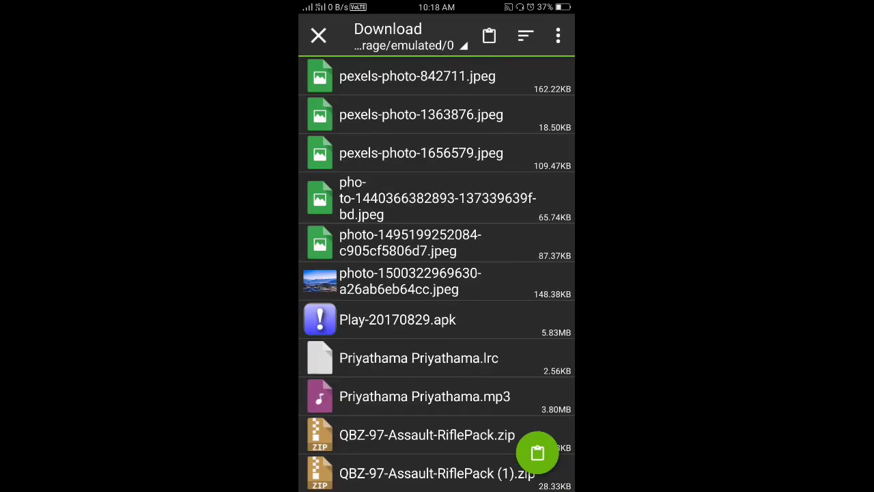
scroll(437, 273, up, 5)
scroll(437, 273, up, 15)
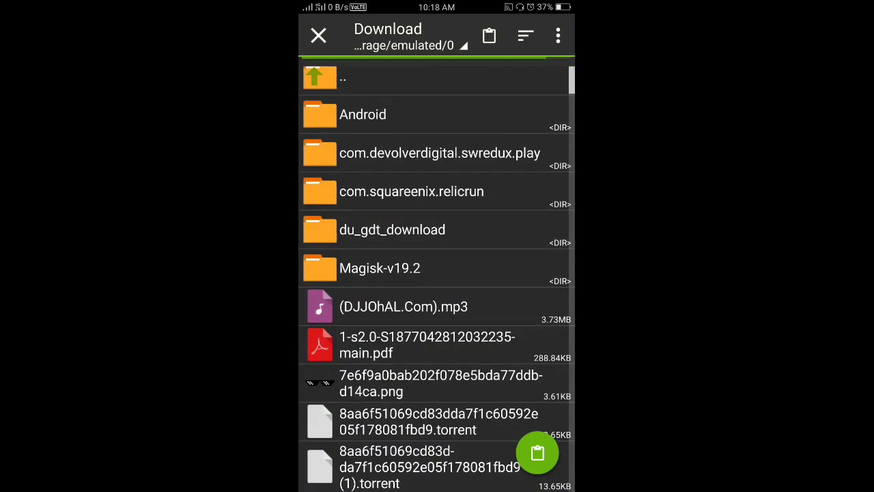
- Go from main storage into the Stick Nodes > stickfigures folder
click(470, 78)
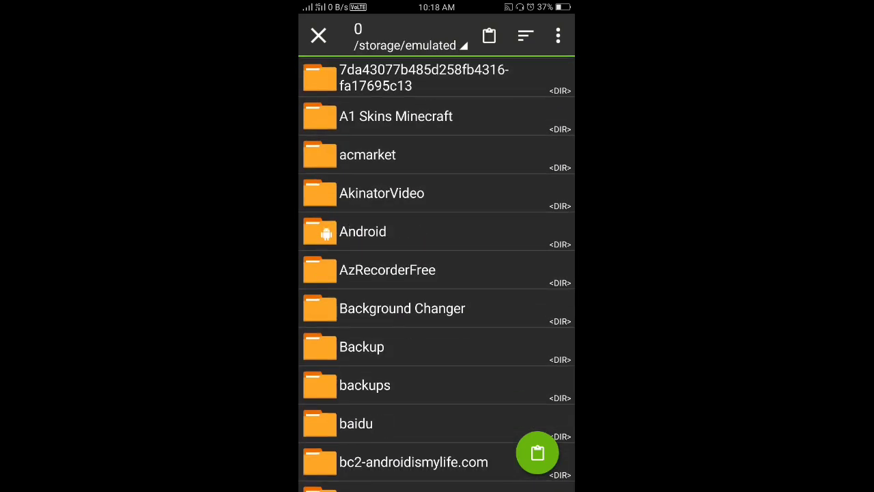
scroll(437, 274, down, 5)
scroll(437, 273, down, 5)
scroll(437, 273, down, 5)
scroll(437, 273, down, 7)
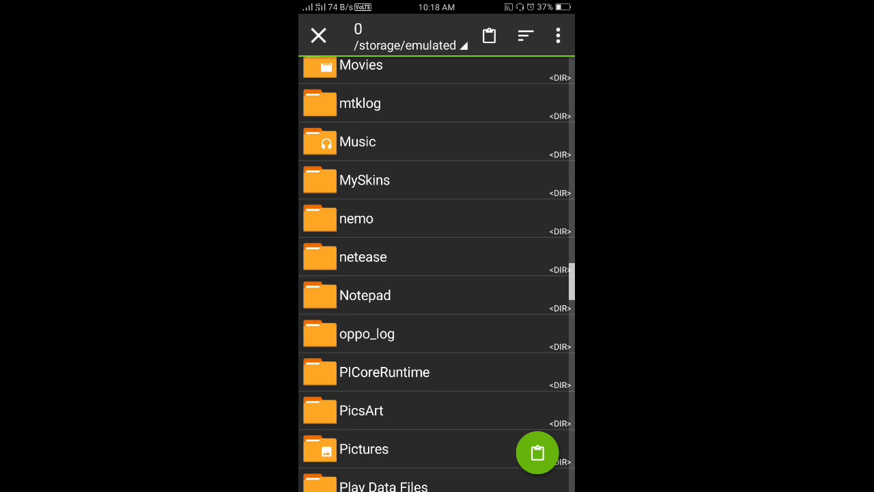
scroll(437, 273, down, 9)
scroll(437, 273, down, 3)
scroll(437, 273, down, 1)
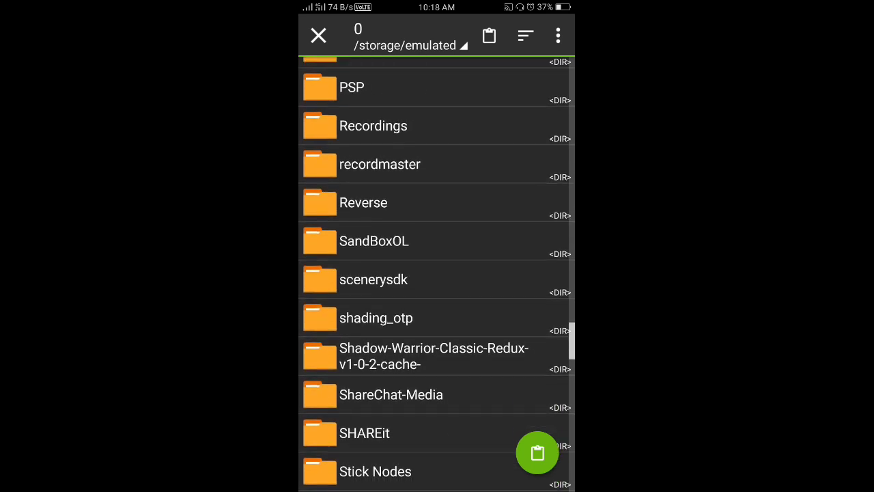
scroll(437, 273, down, 3)
scroll(437, 273, down, 2)
click(375, 274)
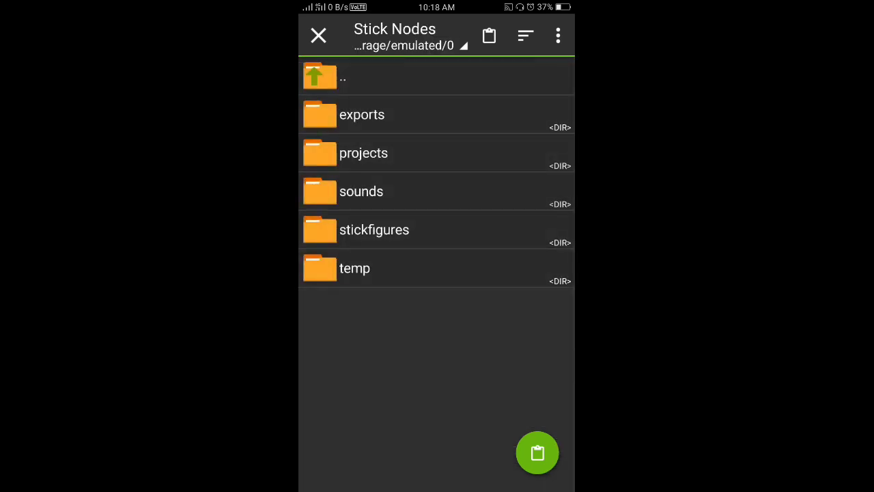
click(374, 230)
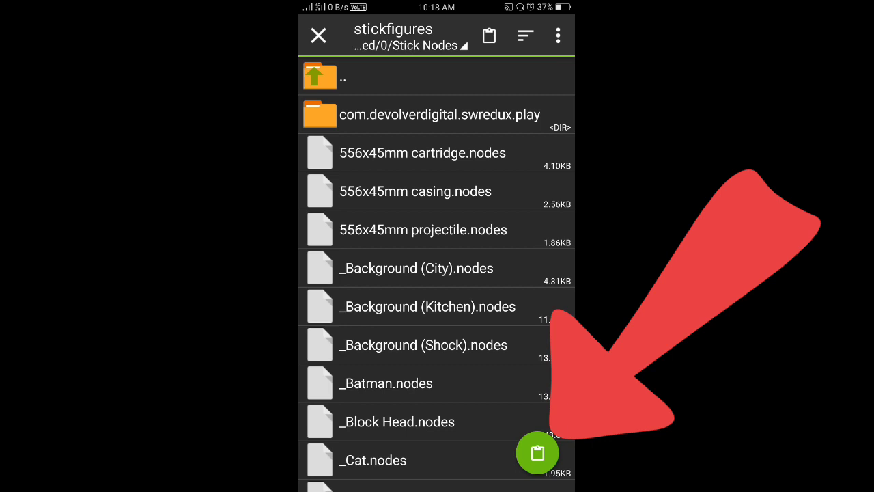
- Paste the copied file into stickfigures and scroll through to check the listing
click(537, 452)
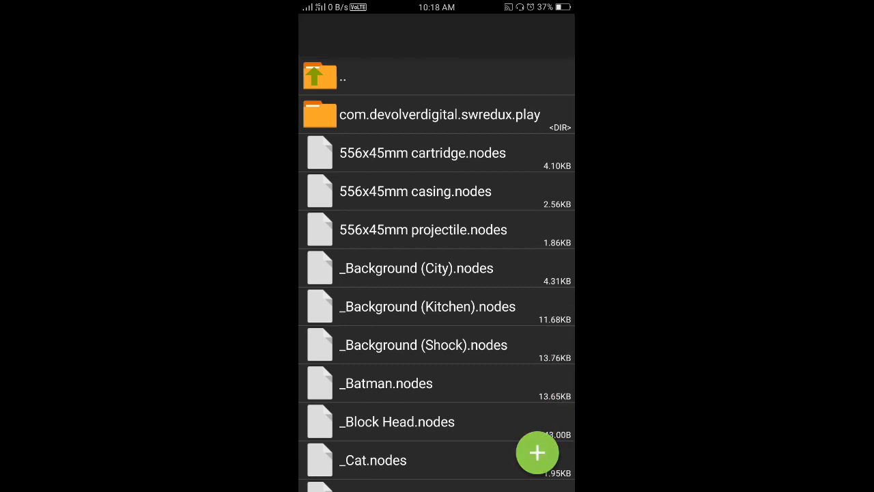
scroll(437, 273, down, 1)
scroll(437, 273, down, 3)
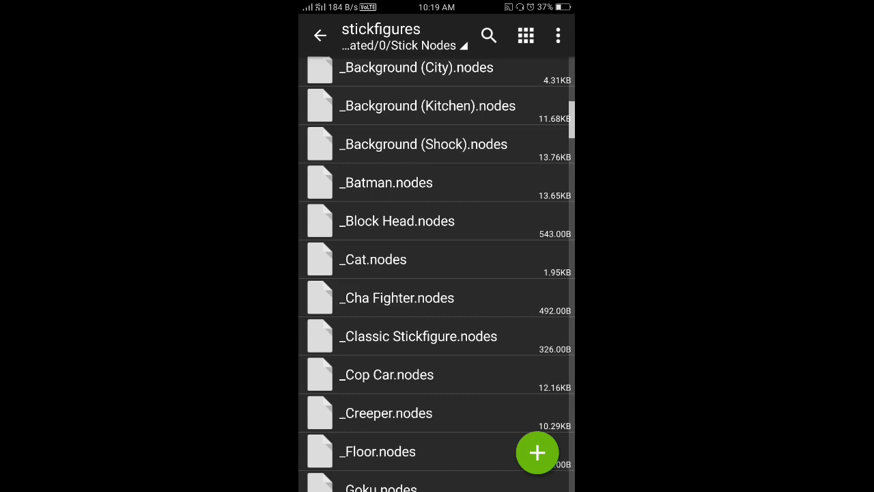
scroll(437, 274, down, 3)
scroll(437, 273, down, 4)
scroll(437, 273, down, 1)
scroll(437, 273, down, 3)
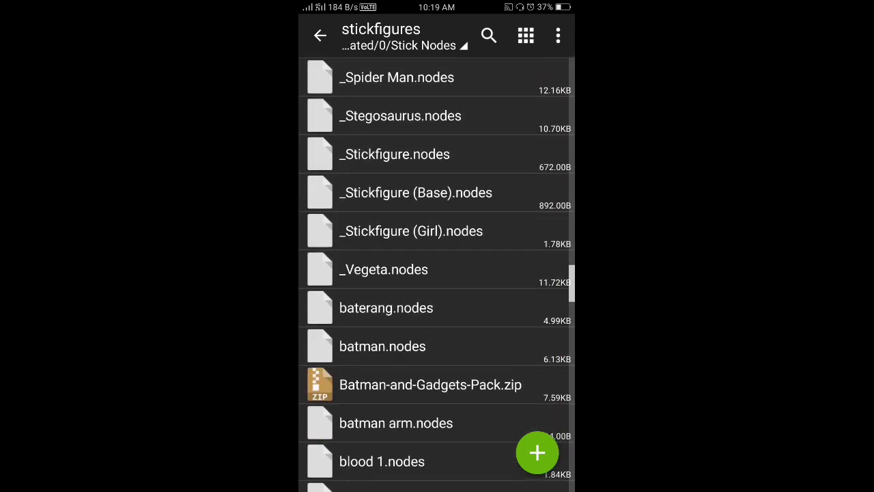
scroll(437, 273, down, 4)
scroll(437, 273, down, 4)
scroll(437, 273, down, 3)
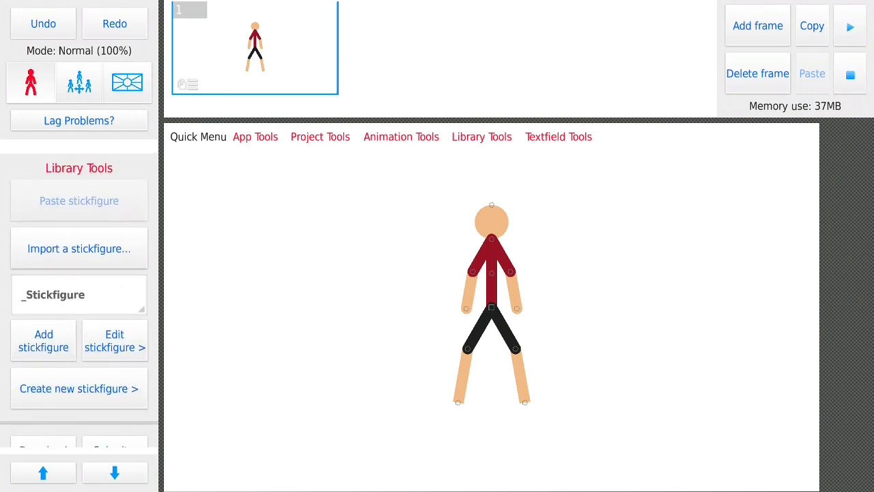
- Import Thinking-Cloud.nodes from the stickfigure list onto the canvas
click(79, 247)
scroll(439, 227, down, 1)
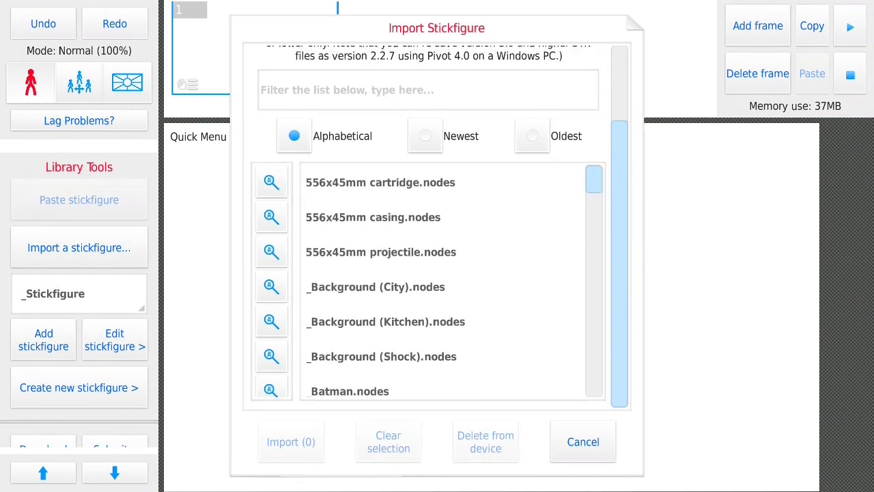
scroll(451, 280, down, 5)
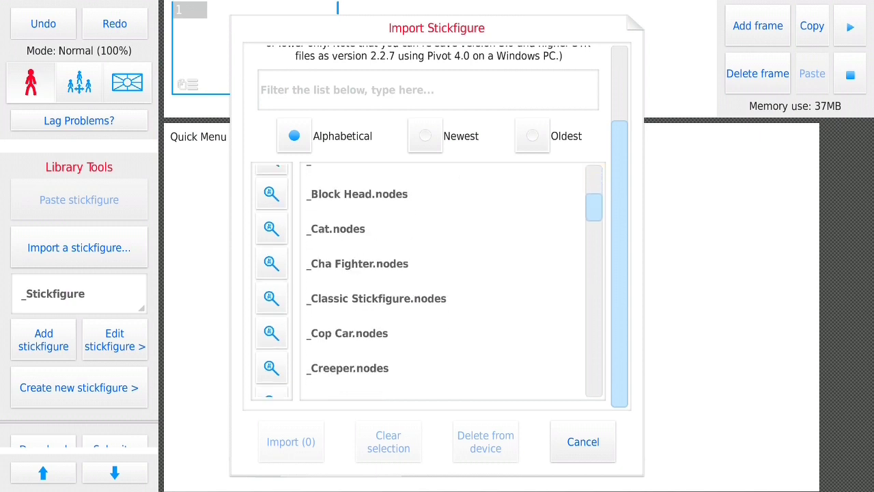
scroll(451, 280, down, 2)
scroll(451, 280, down, 3)
scroll(450, 280, down, 2)
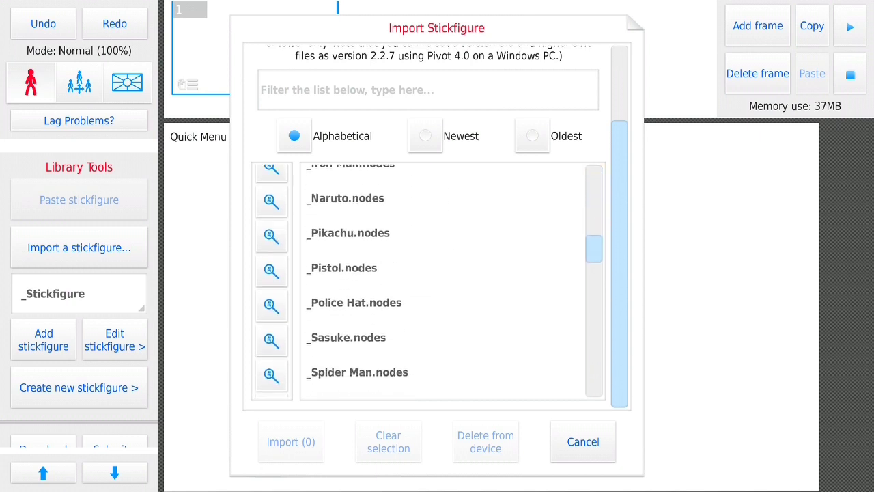
scroll(451, 280, down, 3)
scroll(437, 280, down, 3)
scroll(437, 280, down, 2)
scroll(437, 279, down, 3)
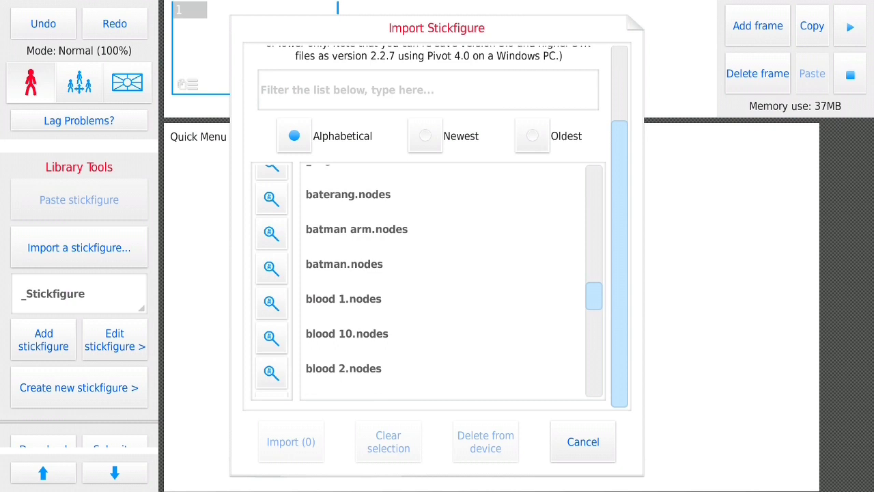
scroll(437, 280, down, 5)
scroll(437, 280, down, 3)
scroll(437, 280, down, 3)
scroll(437, 280, down, 2)
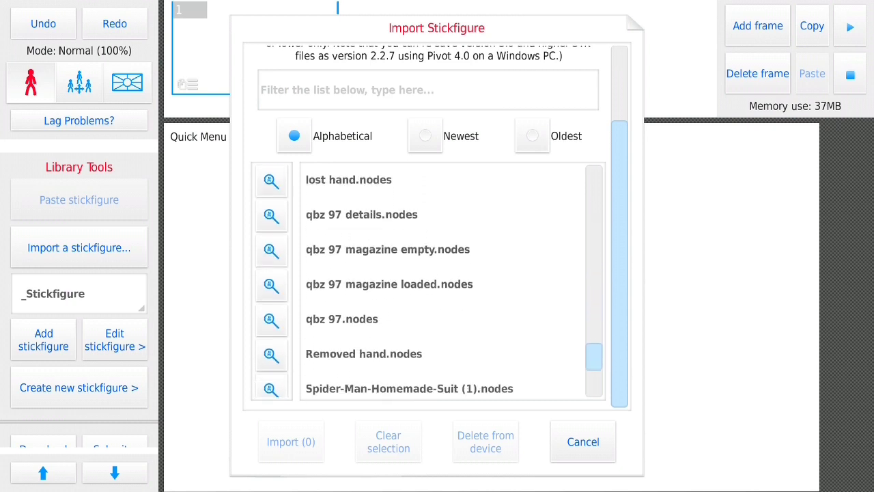
scroll(437, 280, down, 2)
scroll(437, 280, down, 3)
- Move the cloud aside, delete the original stickfigure, and reposition the cloud lower left
scroll(437, 280, down, 2)
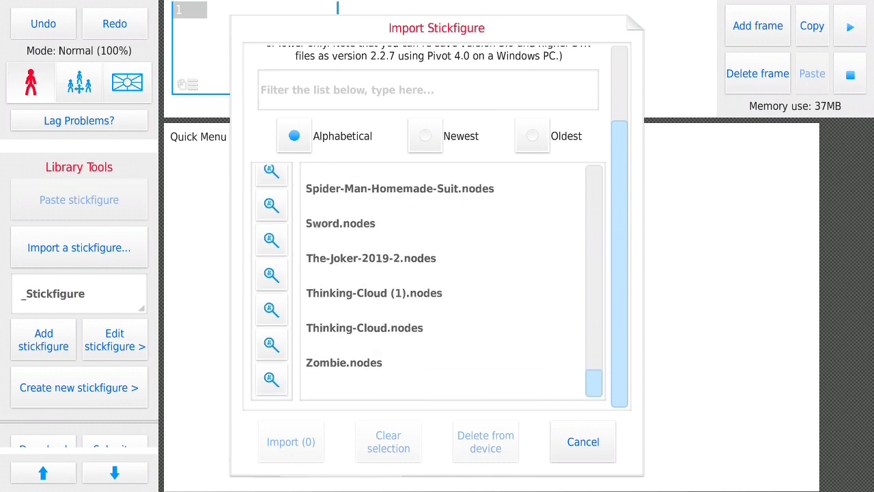
click(365, 344)
click(291, 442)
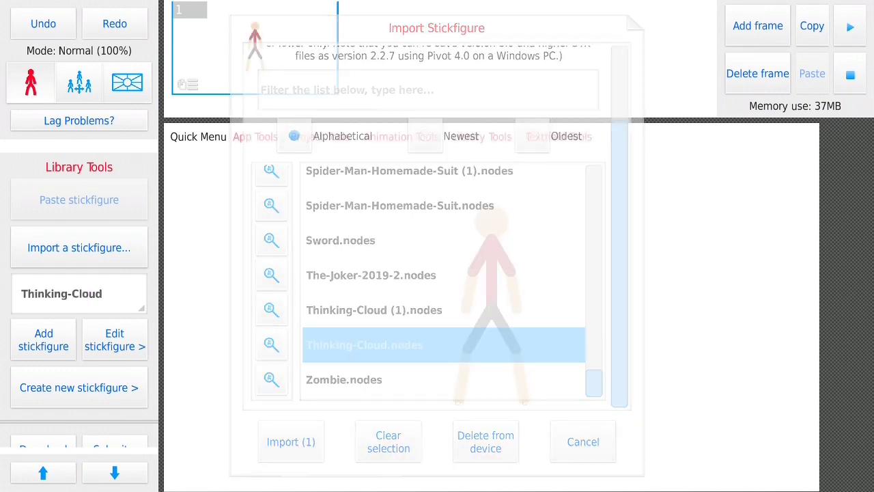
mouse_move(491, 308)
mouse_down()
mouse_move(704, 328)
mouse_move(685, 328)
mouse_move(704, 318)
mouse_up()
click(704, 318)
scroll(704, 318, down, 4)
click(450, 293)
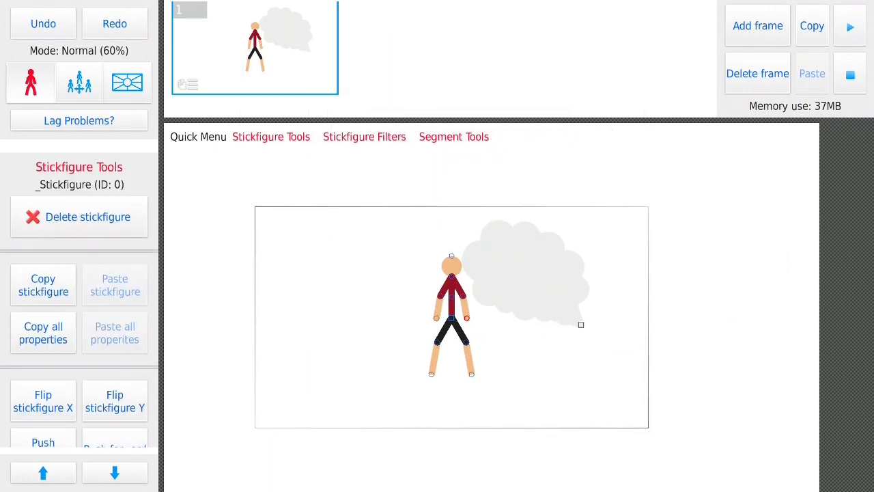
click(78, 216)
scroll(581, 324, up, 4)
mouse_move(599, 301)
mouse_down()
mouse_move(492, 403)
mouse_move(601, 413)
mouse_move(583, 316)
mouse_move(594, 429)
mouse_move(630, 349)
mouse_move(539, 365)
mouse_up()
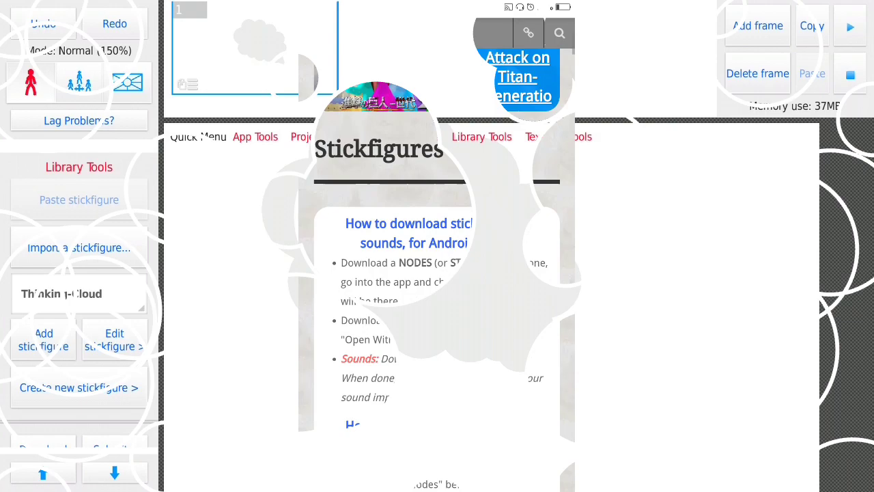
- Re-download the QBZ-97 Assault RiflePack zip from sticknodes.com, allowing multiple downloads
scroll(437, 273, down, 5)
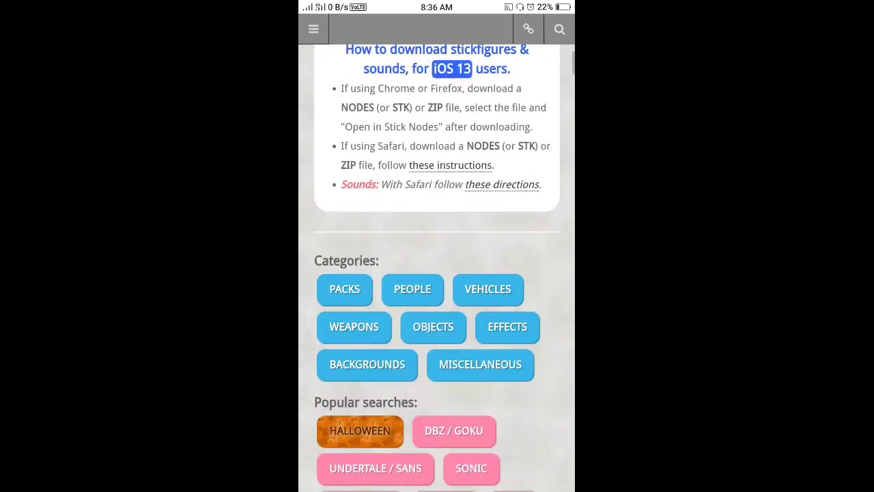
scroll(437, 273, down, 3)
scroll(437, 273, down, 5)
scroll(437, 273, down, 5)
scroll(437, 273, down, 3)
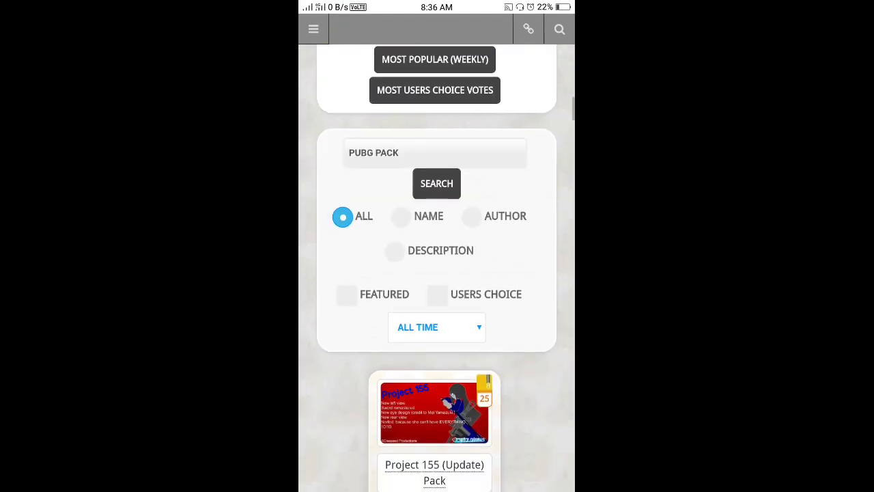
scroll(437, 274, down, 3)
scroll(437, 273, down, 5)
scroll(437, 273, down, 4)
scroll(437, 273, down, 2)
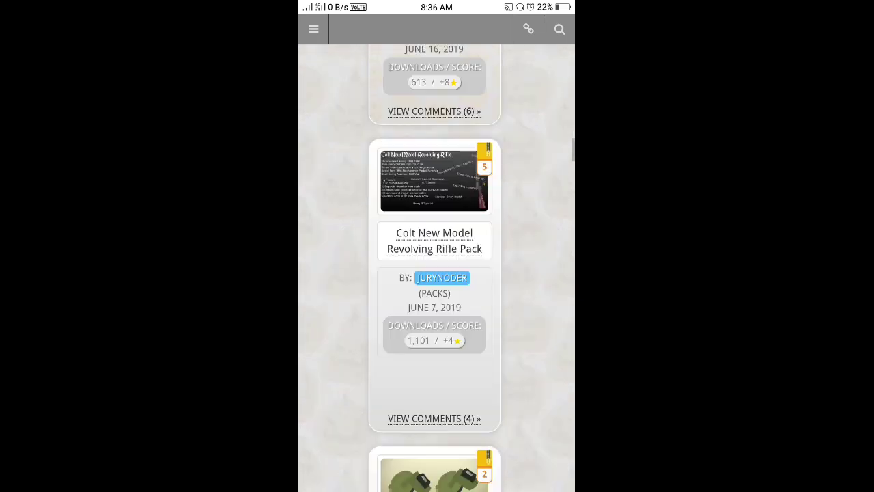
scroll(437, 273, down, 4)
scroll(437, 273, down, 1)
scroll(437, 273, down, 9)
scroll(437, 273, down, 1)
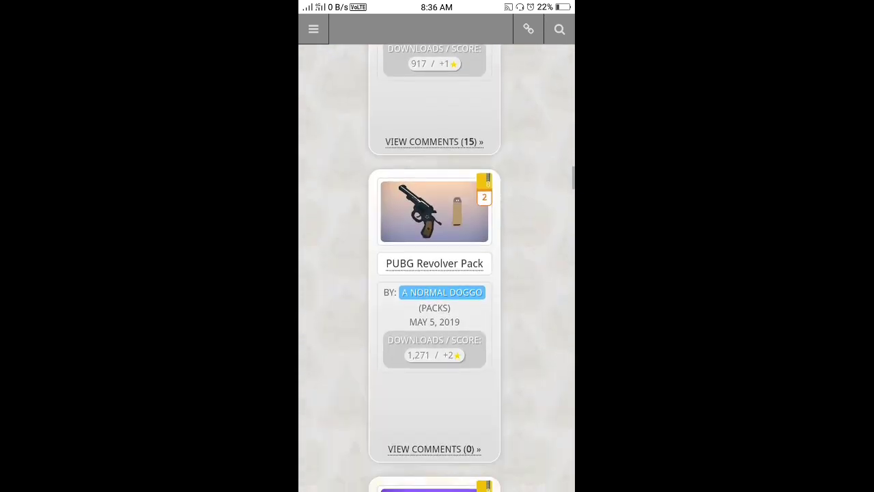
scroll(437, 273, down, 5)
scroll(437, 273, down, 3)
scroll(437, 273, down, 3)
scroll(437, 273, down, 2)
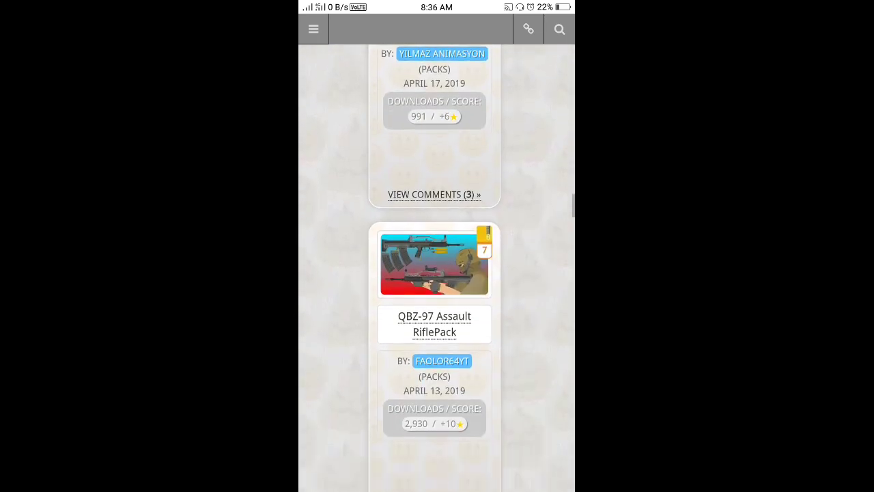
scroll(437, 273, down, 1)
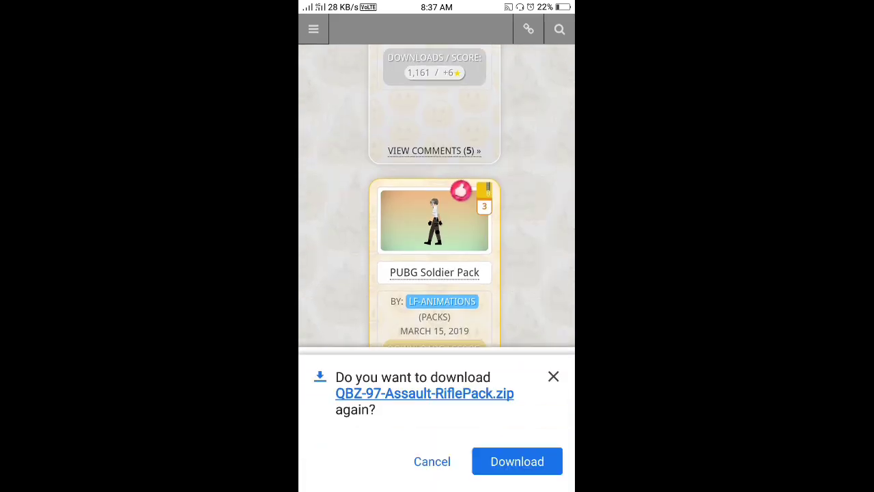
click(517, 460)
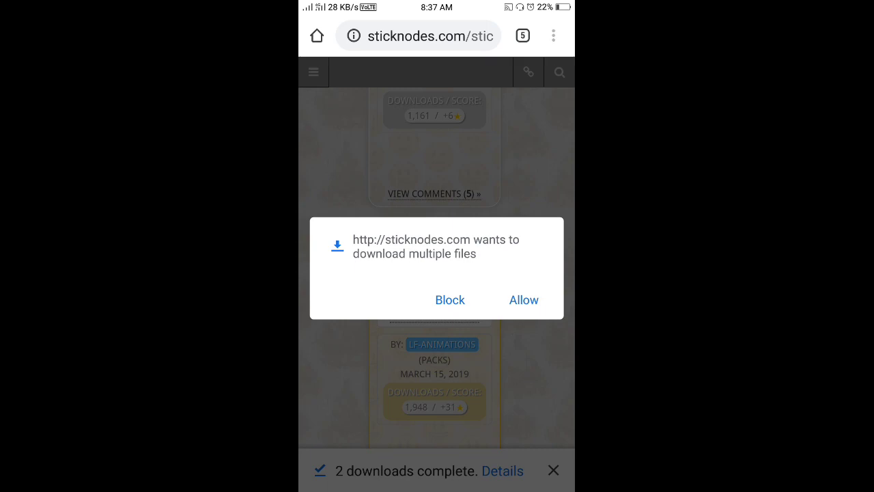
click(450, 299)
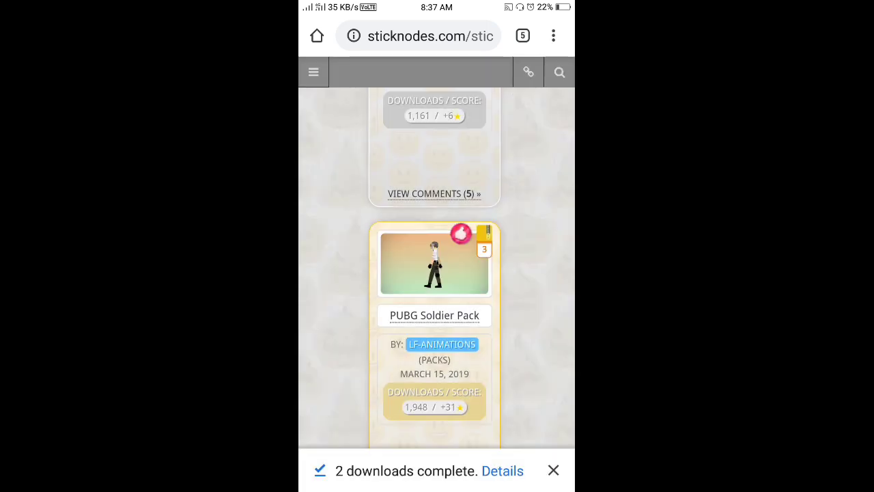
- Leave Chrome for the phone's home screen
scroll(437, 274, down, 5)
scroll(437, 273, down, 5)
scroll(437, 274, up, 2)
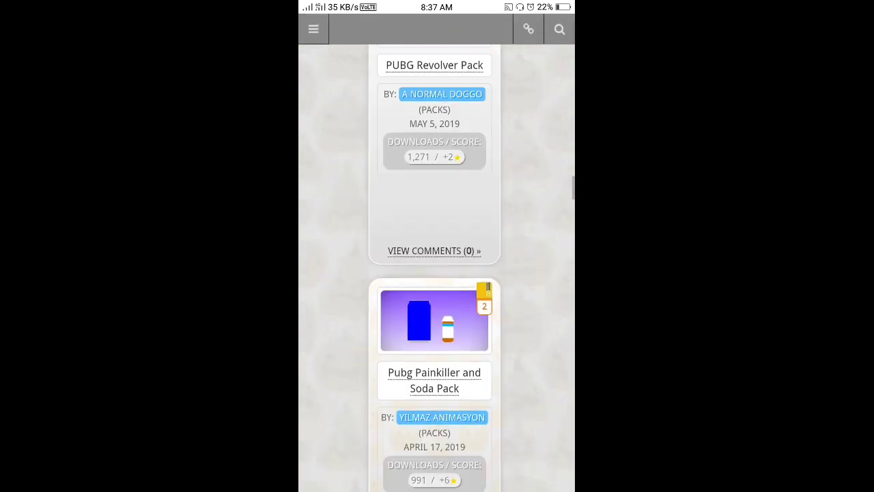
scroll(437, 273, down, 2)
key(super)
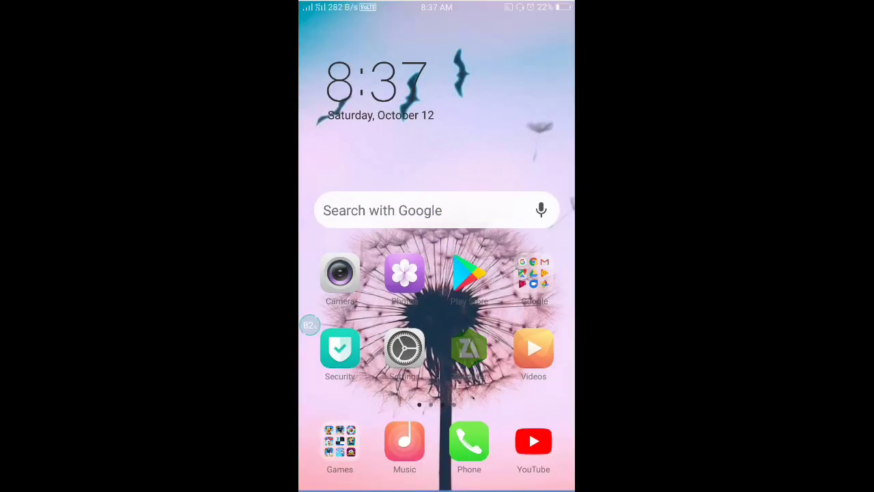
- In ZArchiver, go from stickfigures up to main storage and into the Download folder
click(469, 349)
scroll(437, 273, up, 10)
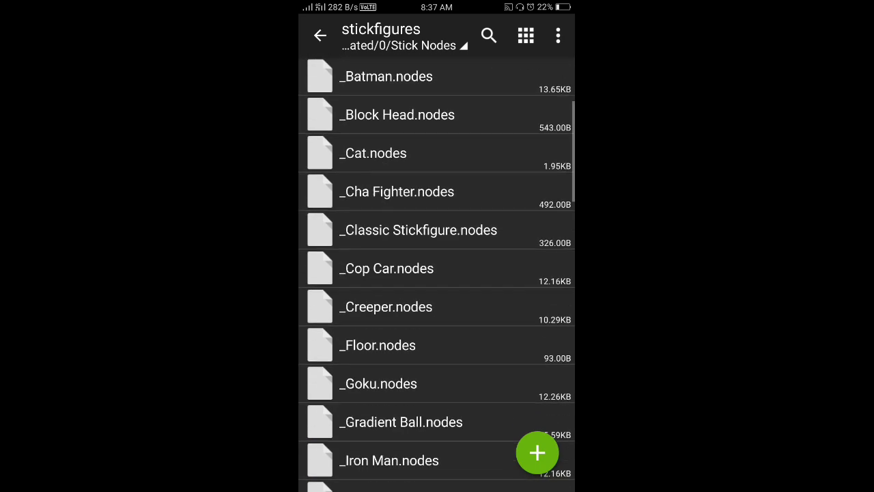
click(320, 35)
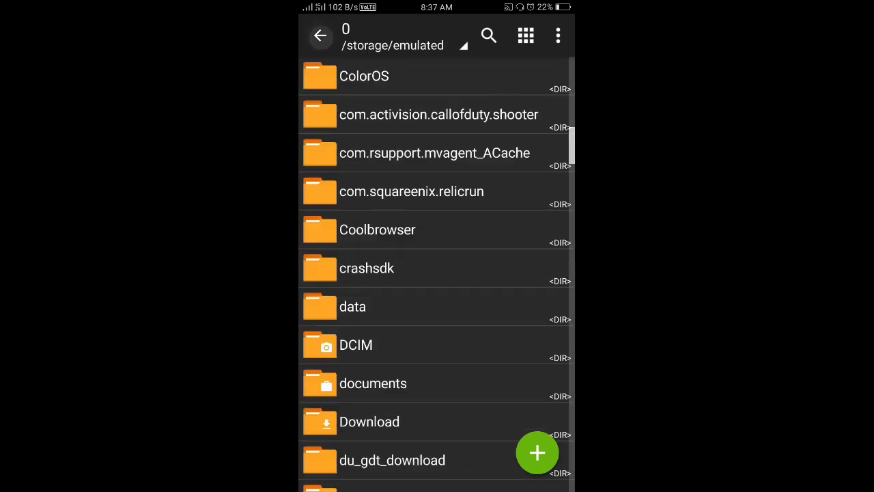
scroll(437, 273, down, 3)
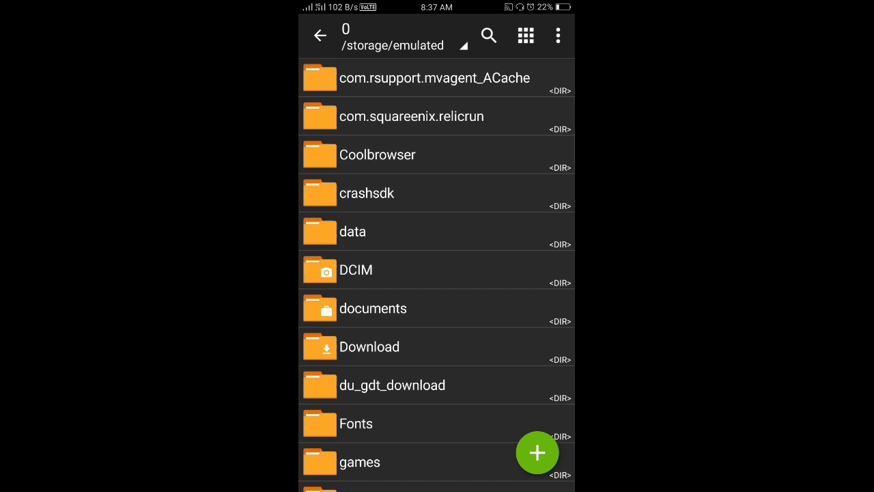
click(370, 273)
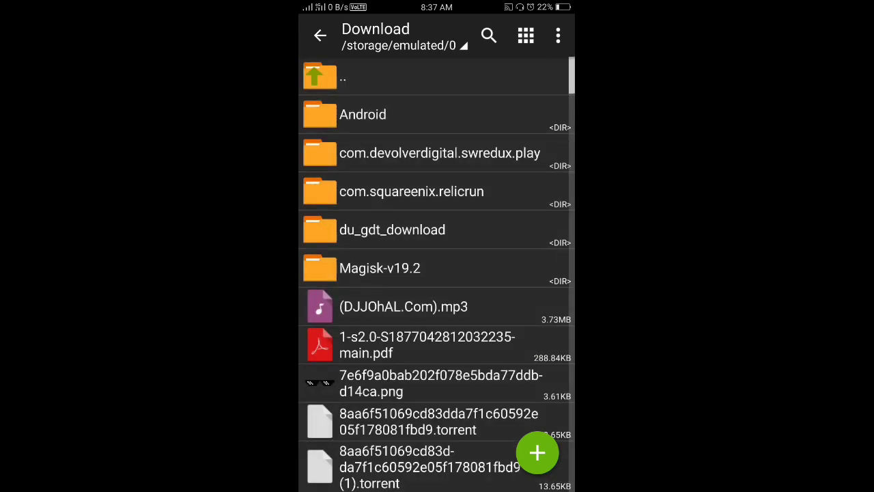
- Find QBZ-97-Assault-RiflePack.zip in Download and bring up its archive options
scroll(437, 273, down, 15)
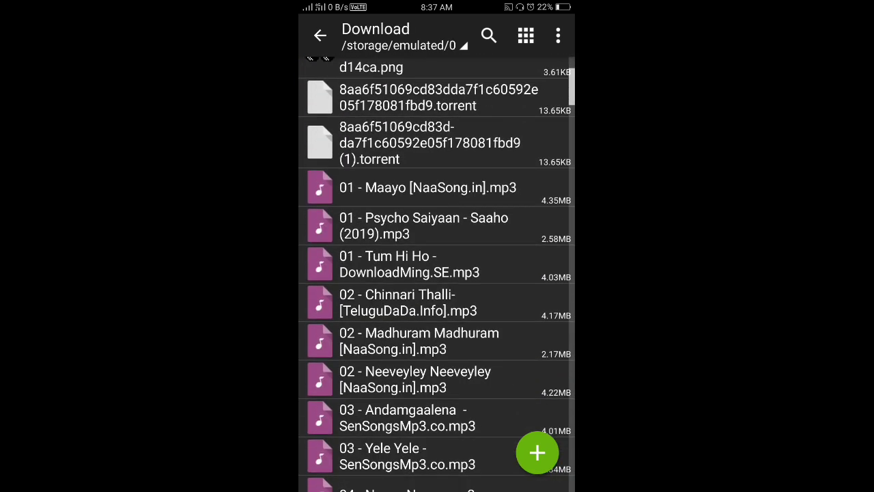
scroll(437, 273, down, 5)
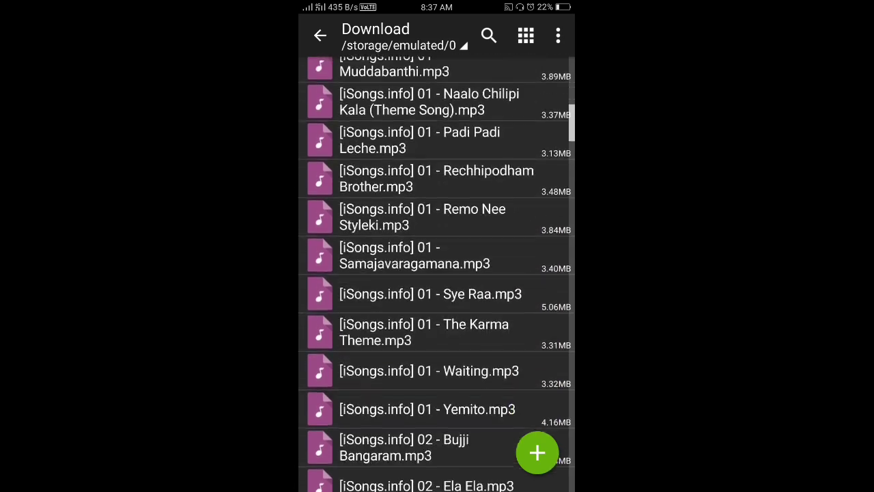
scroll(436, 273, down, 5)
scroll(437, 273, down, 5)
scroll(437, 273, down, 5)
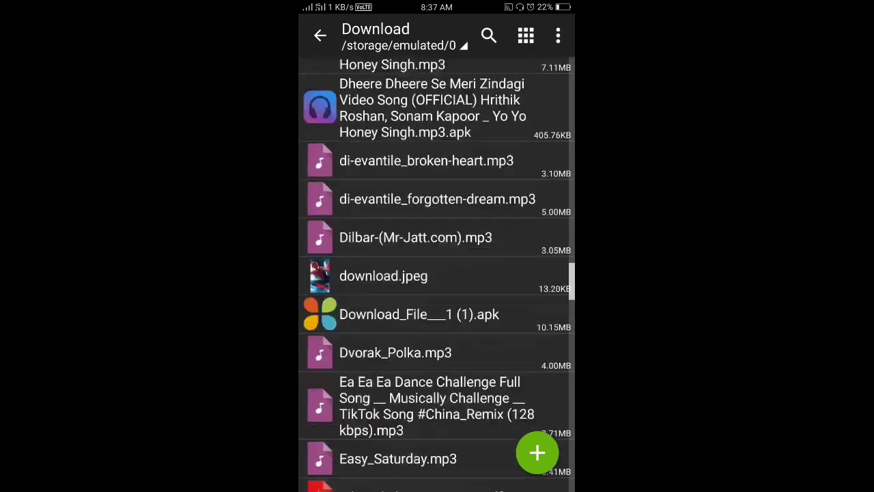
scroll(437, 273, down, 5)
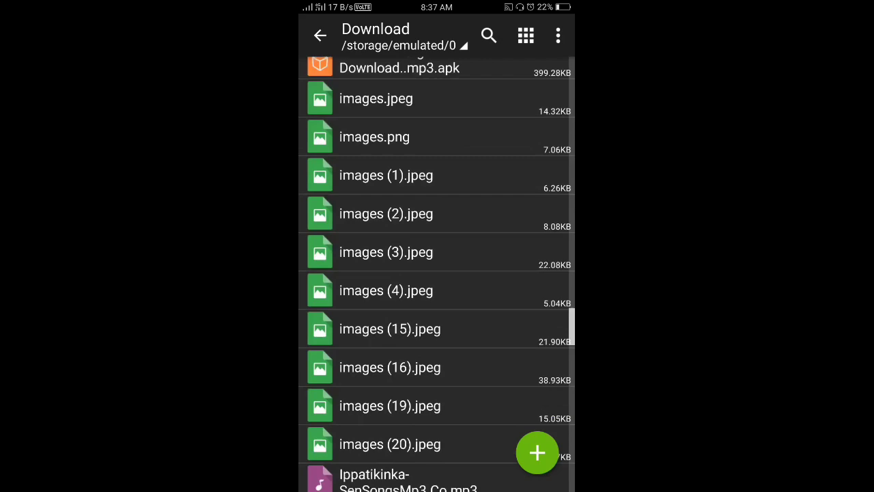
scroll(437, 274, down, 2)
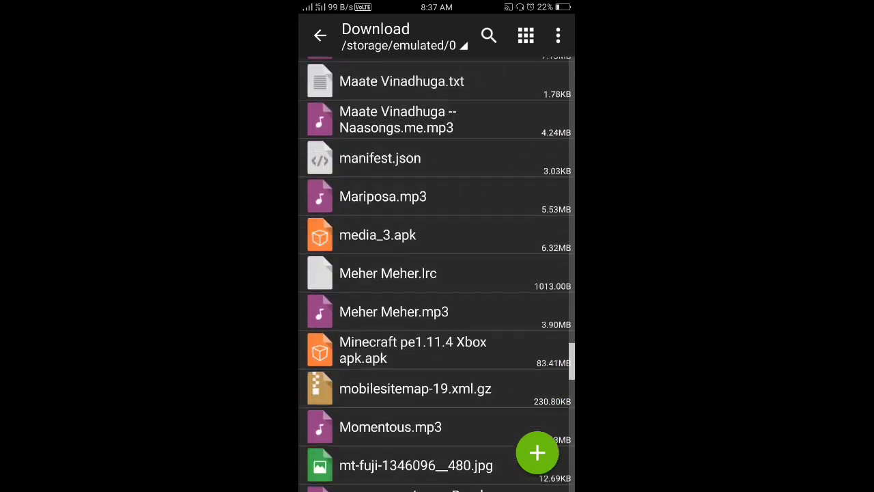
scroll(437, 273, down, 3)
scroll(437, 273, down, 8)
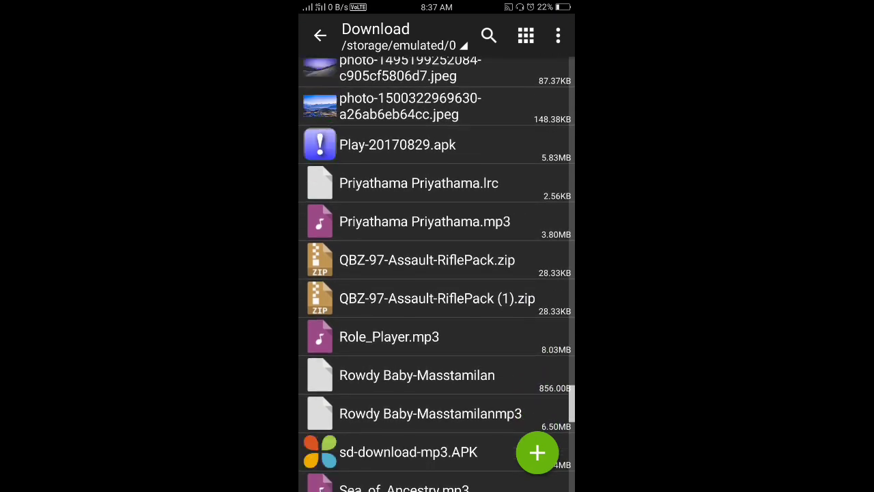
scroll(437, 273, down, 1)
scroll(437, 274, up, 1)
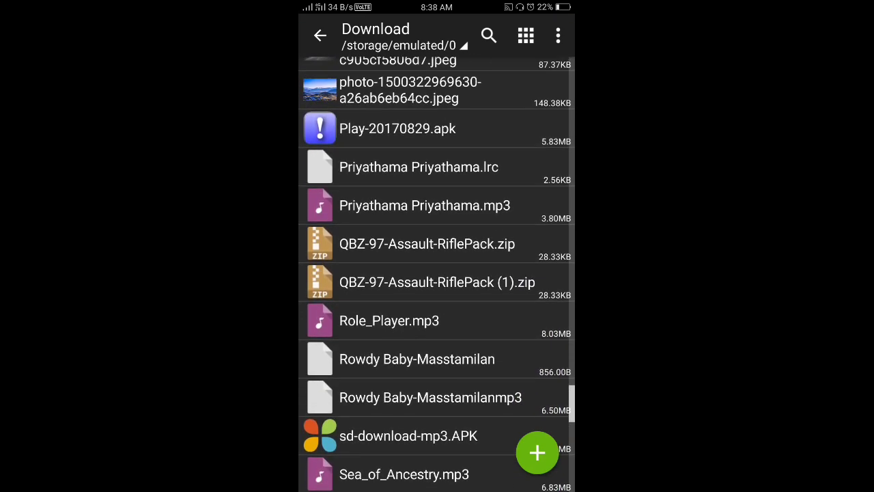
scroll(437, 273, up, 1)
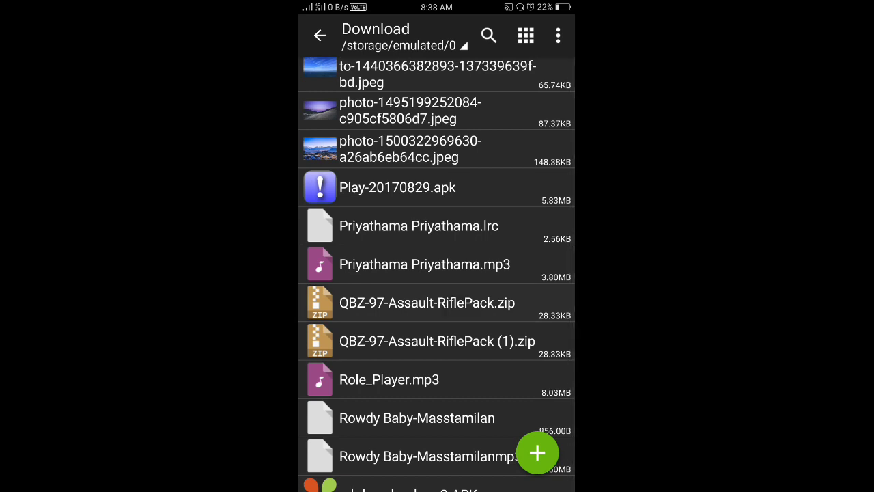
click(427, 303)
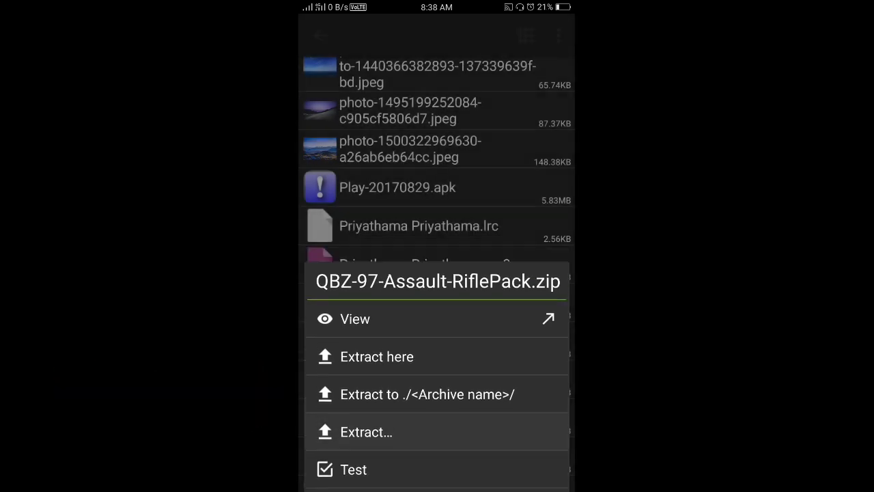
- Choose Extract… for the pack and browse the destination up to /storage/emulated/0
click(366, 399)
scroll(437, 273, up, 10)
scroll(437, 273, up, 5)
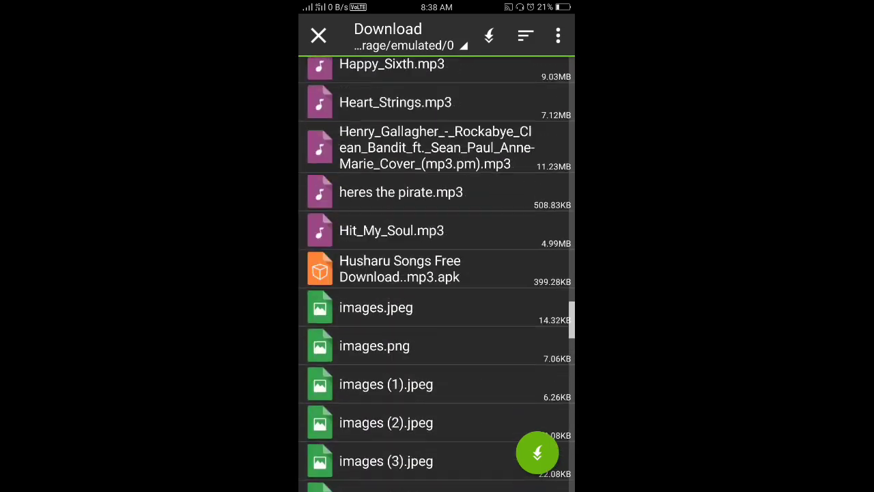
scroll(437, 273, up, 5)
scroll(437, 273, up, 5)
scroll(437, 273, up, 5)
scroll(437, 273, up, 10)
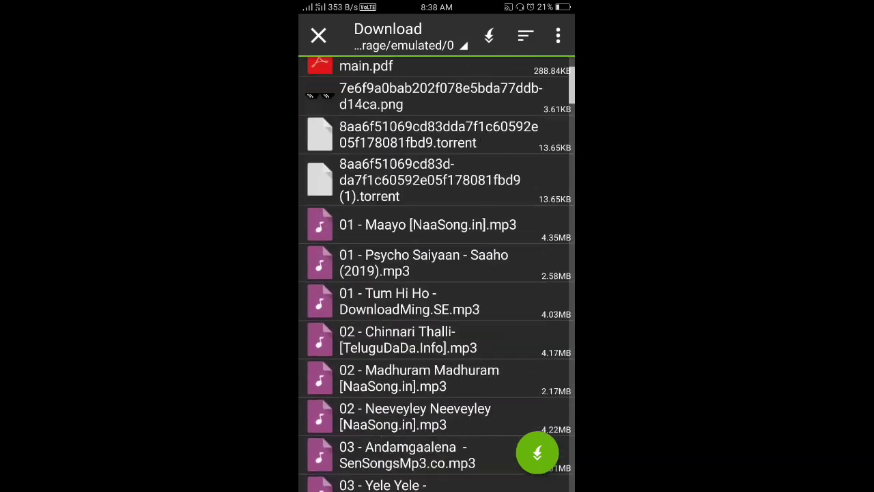
scroll(437, 273, up, 5)
click(435, 75)
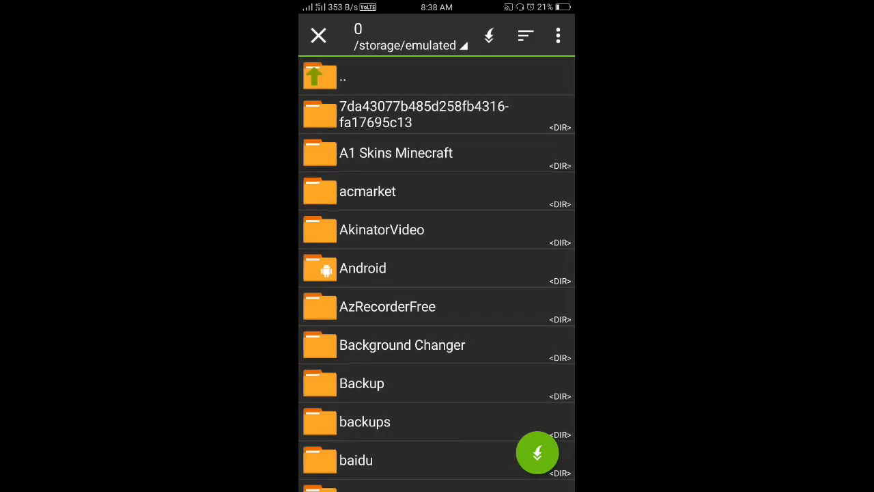
- Extract the rifle pack into Stick Nodes > stickfigures
scroll(437, 273, down, 5)
scroll(437, 274, down, 5)
scroll(437, 273, down, 5)
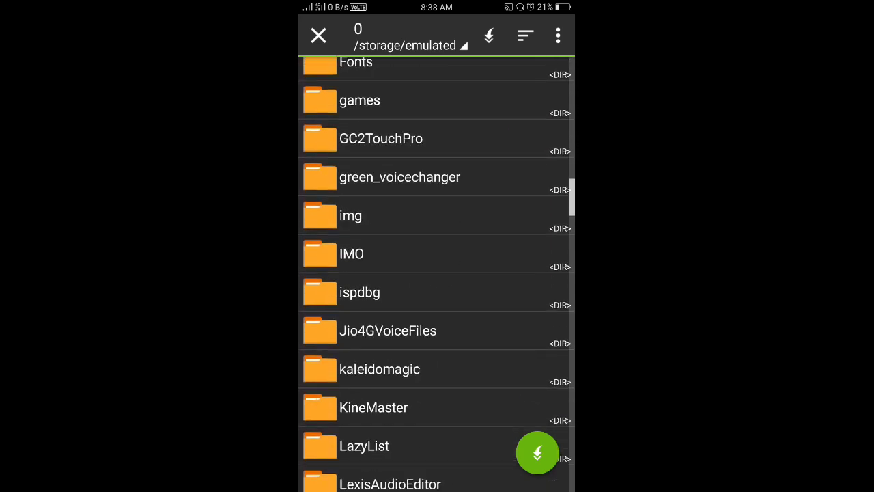
scroll(437, 273, down, 5)
scroll(437, 274, down, 5)
scroll(437, 273, down, 3)
scroll(437, 273, down, 10)
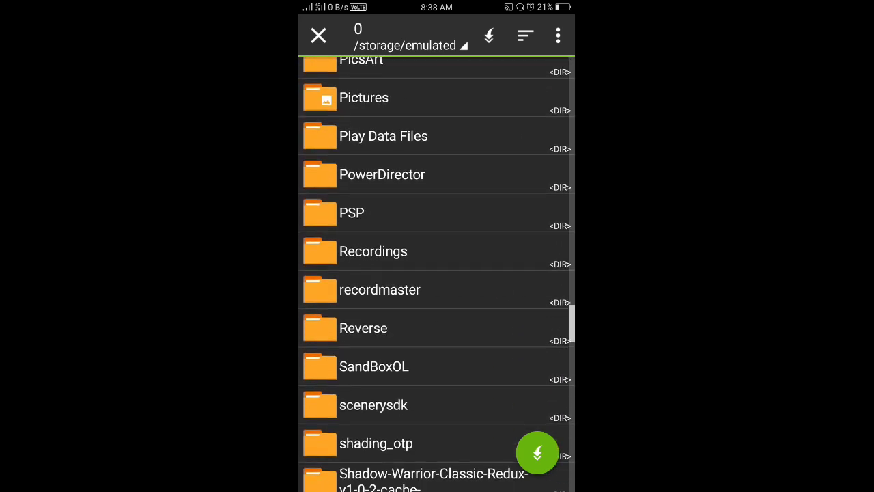
scroll(437, 273, down, 2)
scroll(437, 273, down, 4)
scroll(437, 273, down, 4)
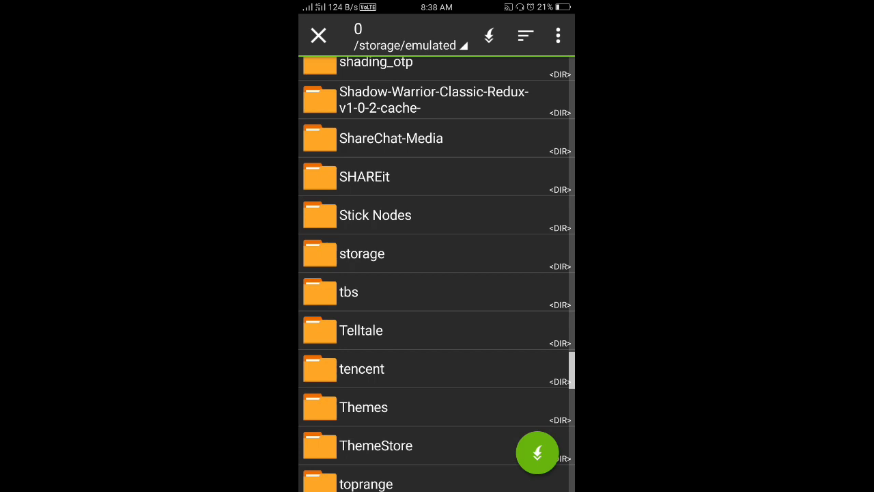
click(375, 215)
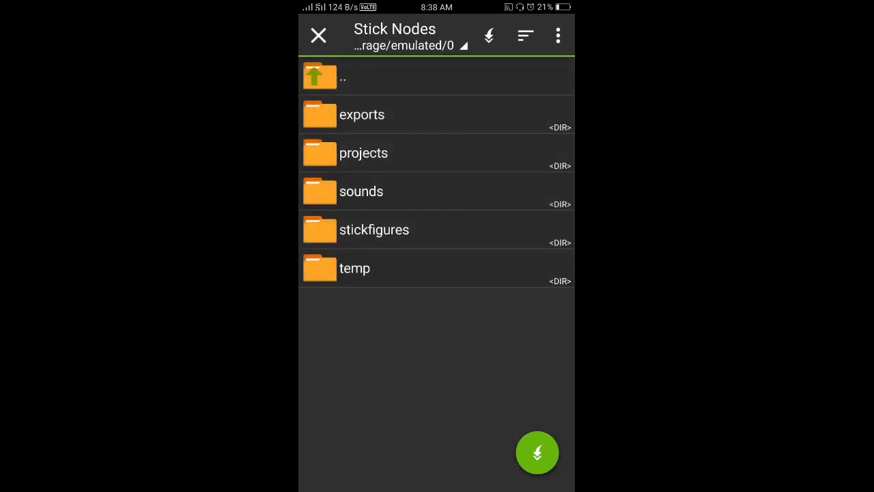
click(374, 229)
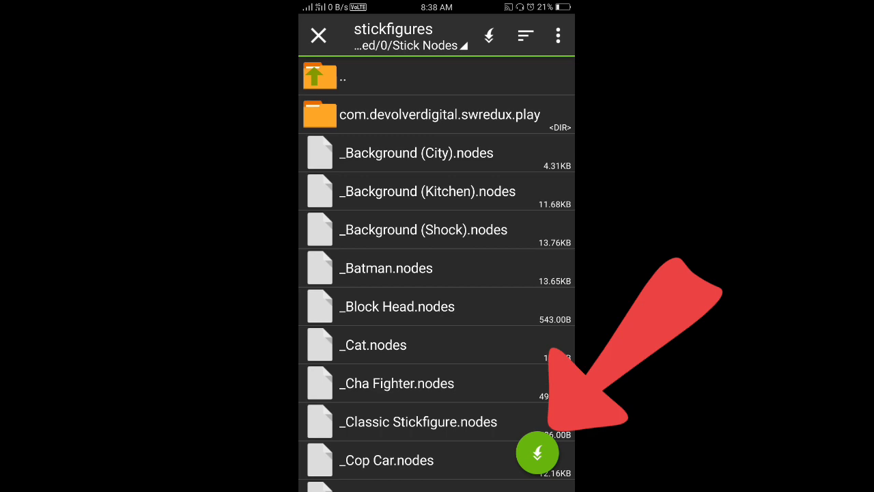
click(538, 452)
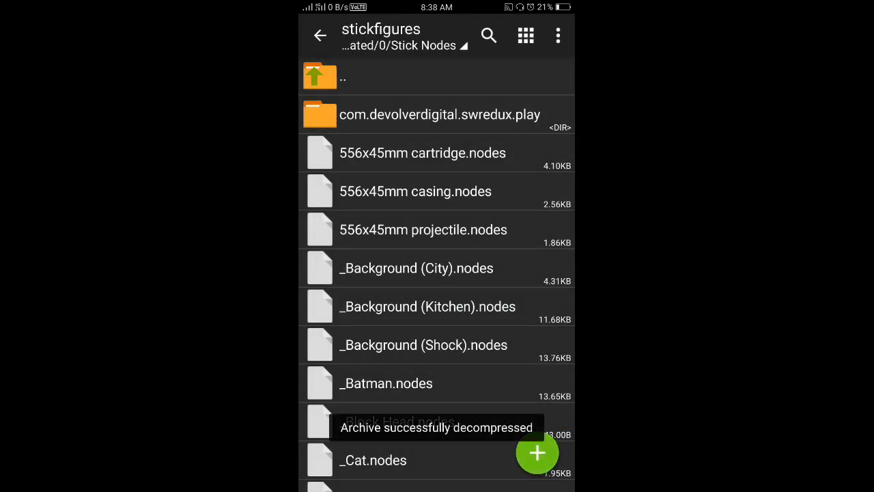
- Return to the home screen and launch Stick Nodes Pro
scroll(437, 273, down, 2)
scroll(436, 273, up, 2)
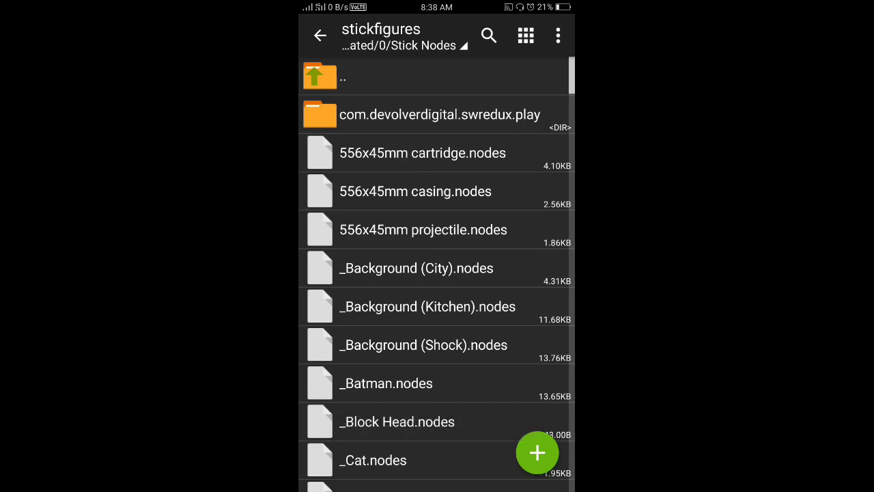
scroll(437, 274, down, 2)
scroll(436, 273, up, 2)
scroll(436, 273, down, 5)
scroll(436, 273, down, 4)
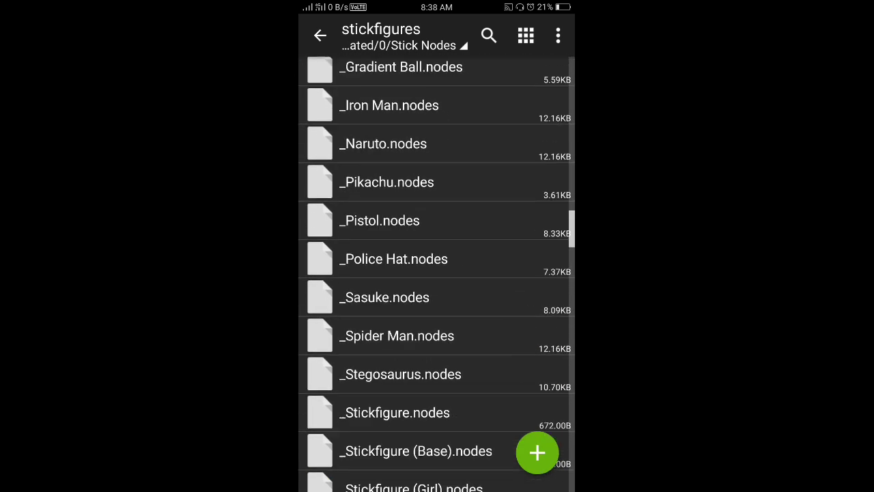
scroll(437, 273, up, 5)
key(super)
scroll(436, 246, right, 1)
scroll(436, 245, right, 1)
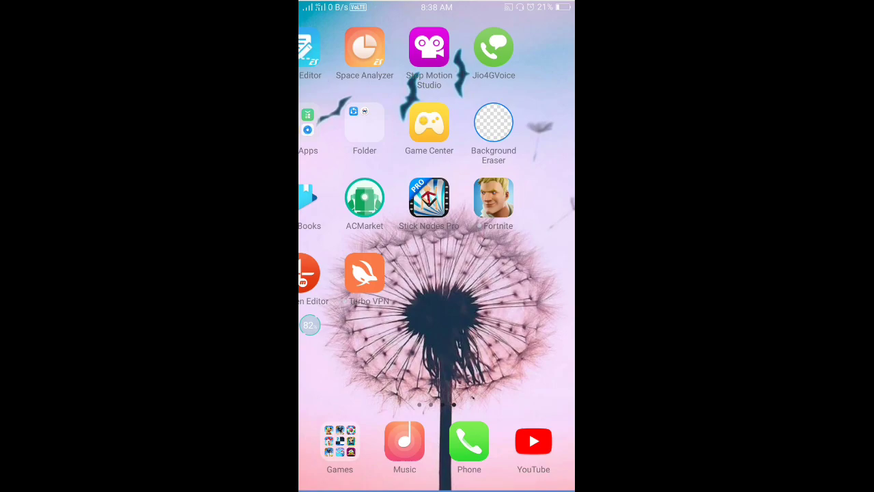
click(468, 198)
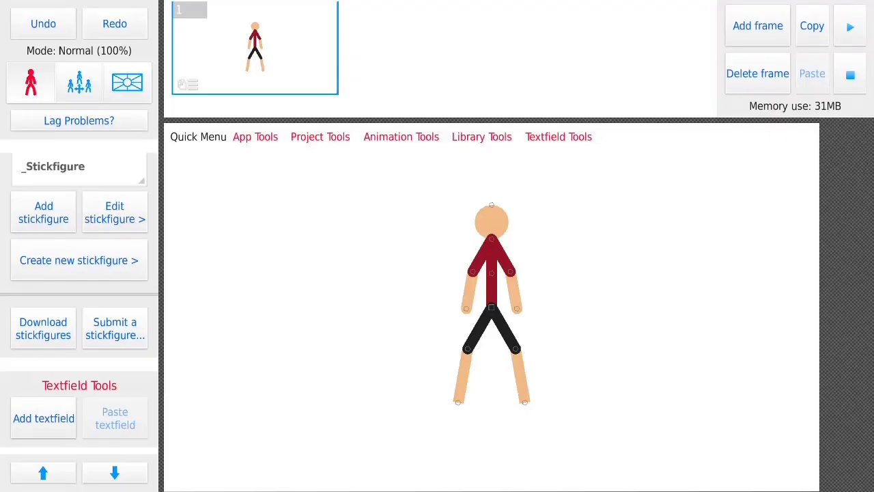
- Import the 556x45mm cartridge, casing and projectile figures onto the canvas
scroll(79, 300, up, 3)
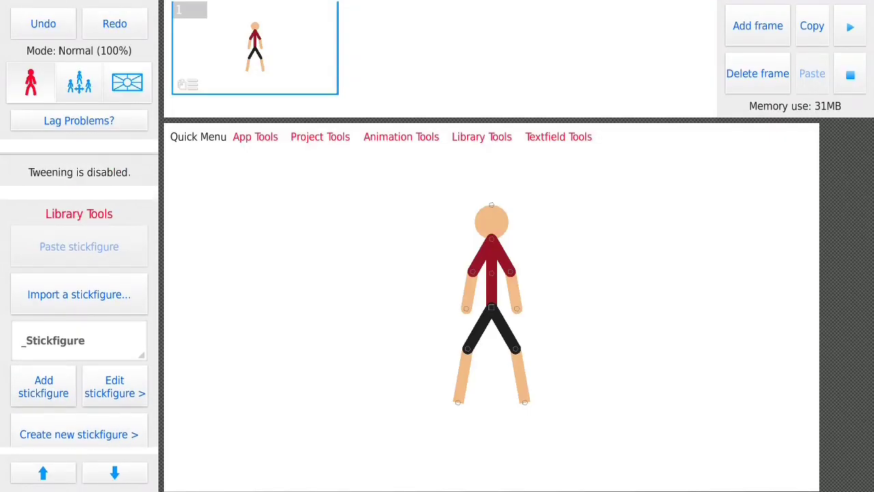
click(79, 292)
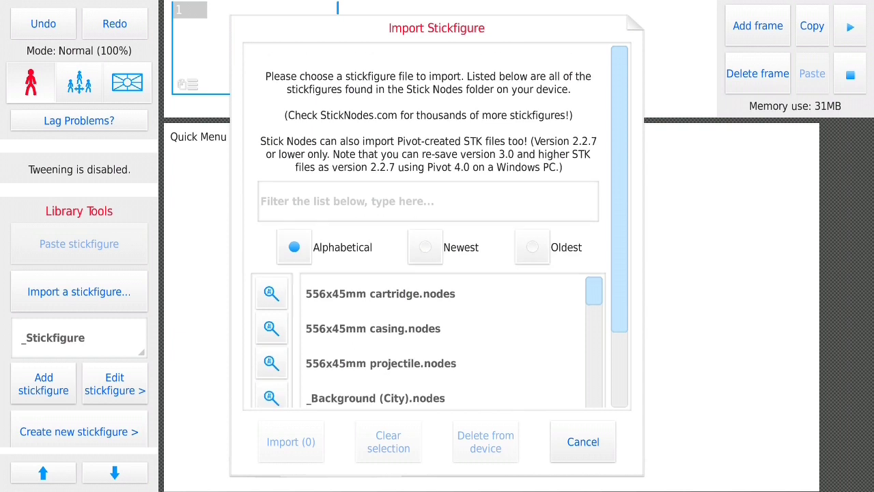
scroll(437, 273, down, 3)
scroll(437, 280, down, 3)
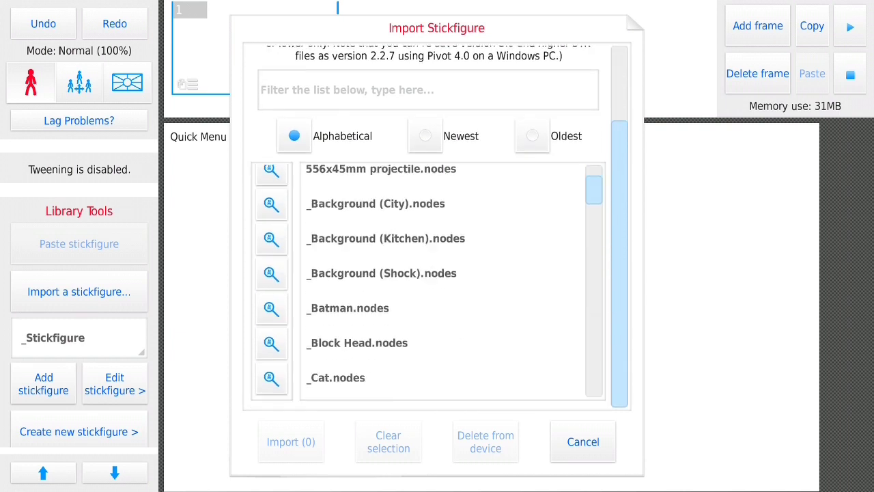
scroll(437, 280, up, 5)
click(380, 182)
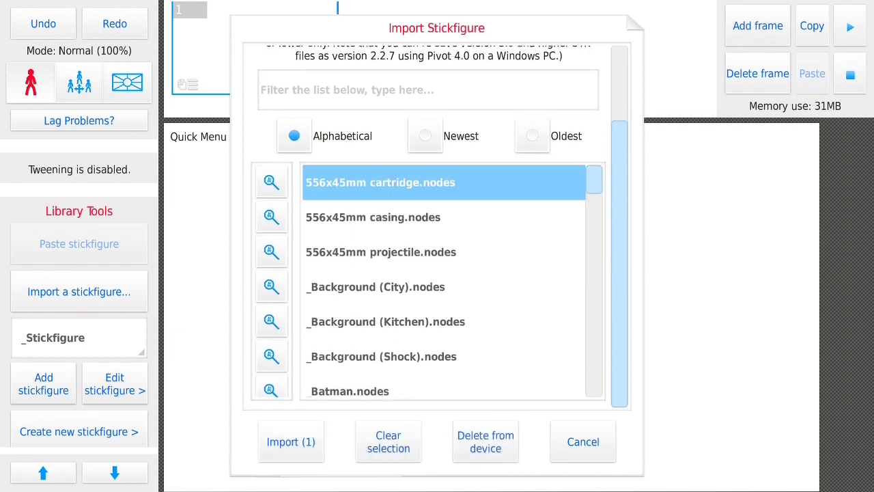
click(373, 217)
click(380, 252)
click(291, 441)
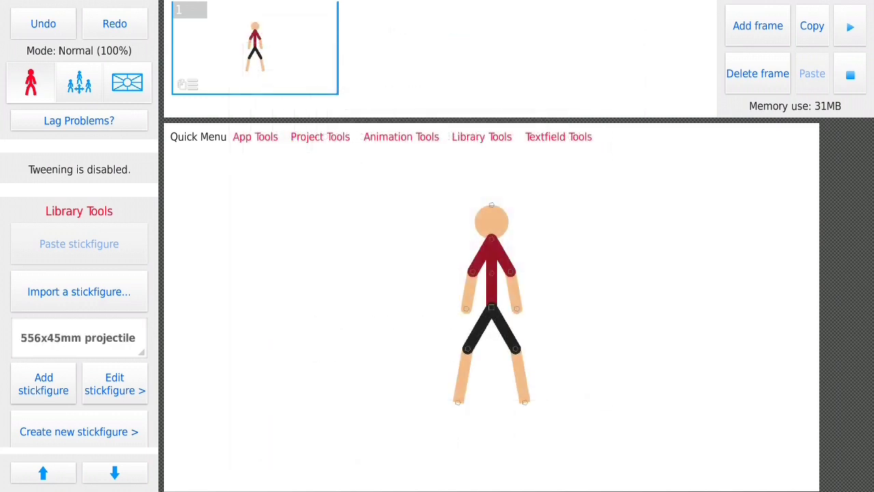
- Zoom in and move the imported projectile beside the stickfigure
key(Escape)
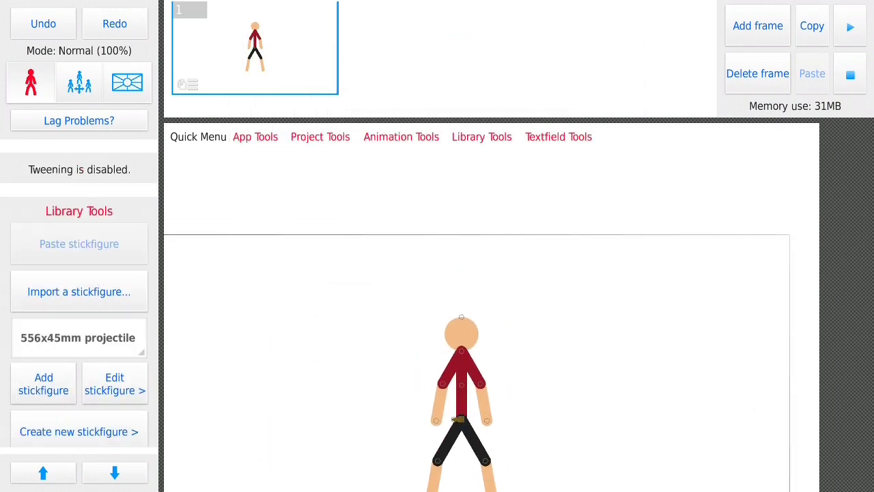
click(522, 260)
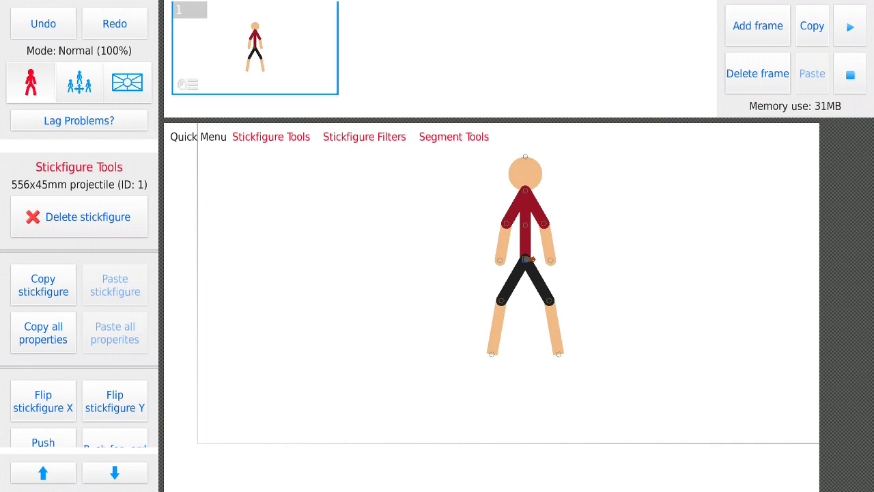
key(Escape)
scroll(612, 188, up, 1)
scroll(611, 189, up, 2)
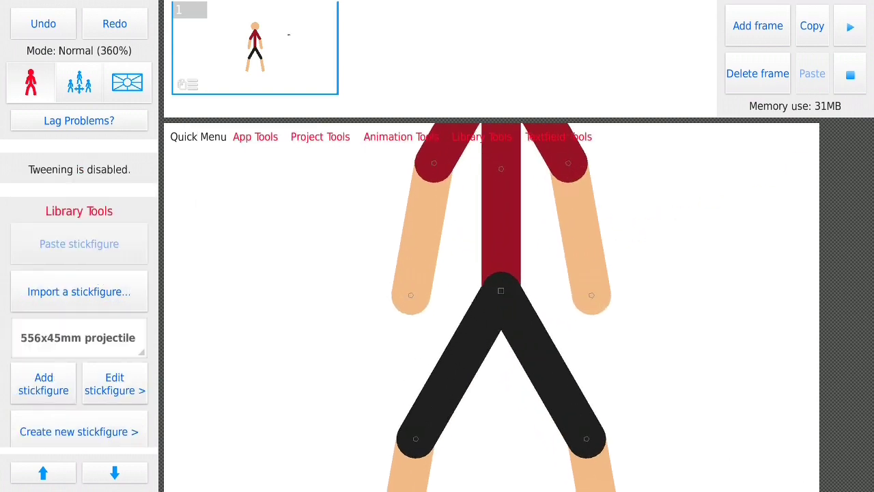
click(651, 260)
drag(651, 260, 549, 355)
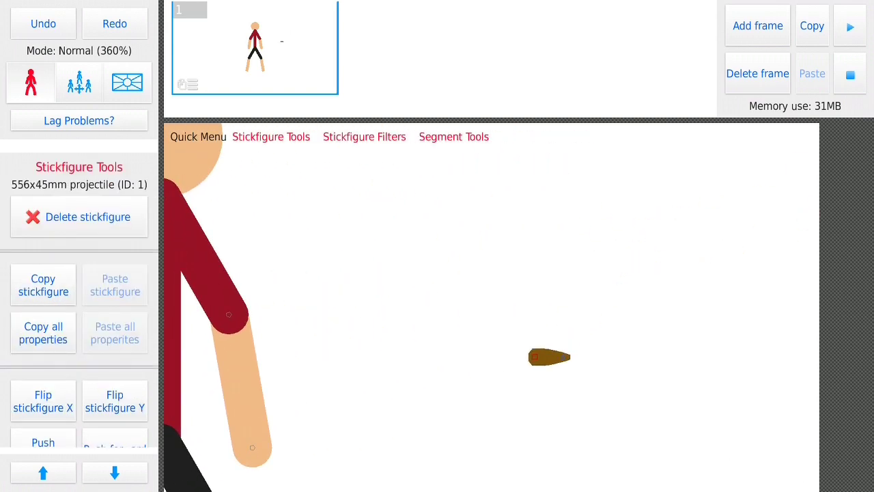
key(Escape)
drag(478, 307, 661, 167)
click(343, 302)
mouse_move(478, 307)
mouse_down()
mouse_move(662, 283)
mouse_move(570, 284)
mouse_up()
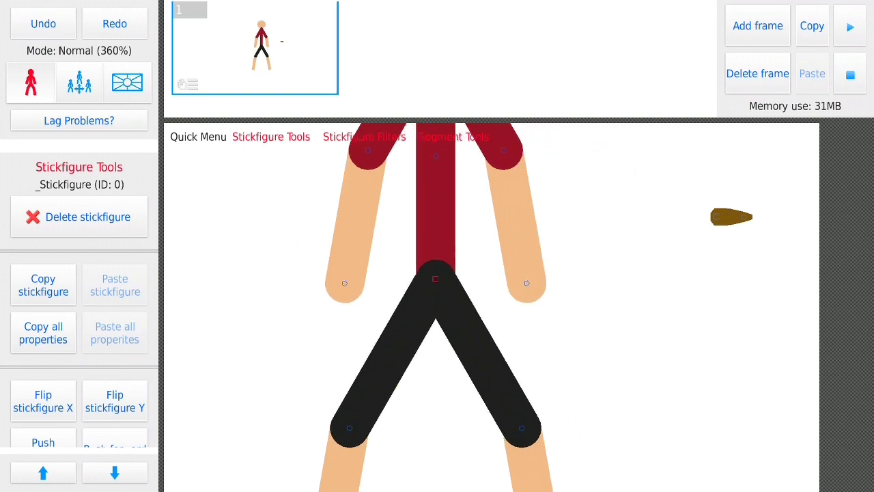
- Add the 556x45mm casing and cartridge to the canvas from the library list
click(649, 376)
click(78, 338)
click(66, 260)
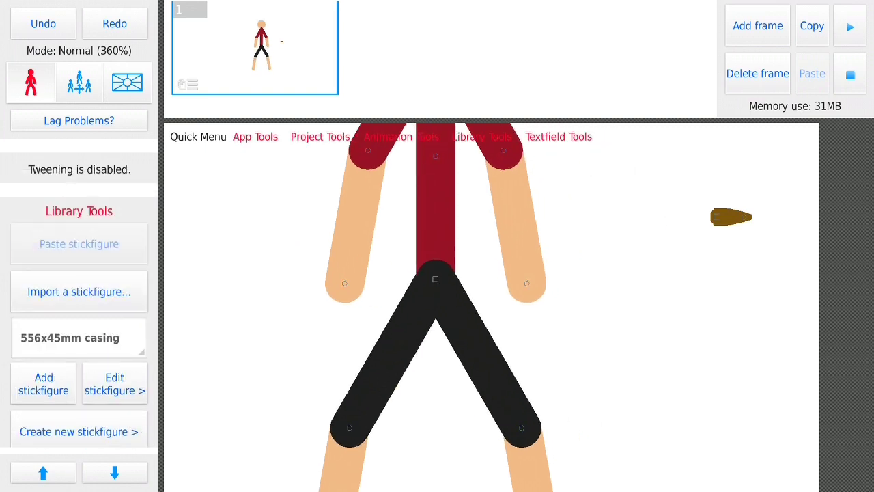
click(43, 383)
click(649, 376)
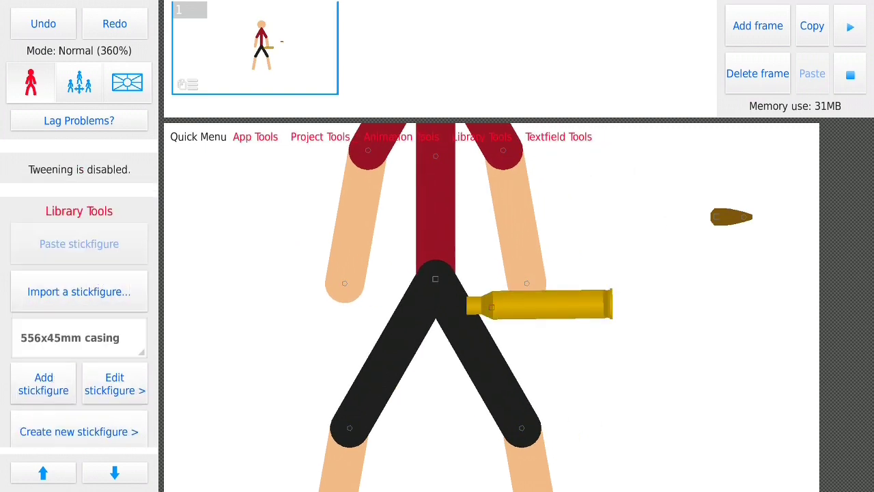
click(79, 337)
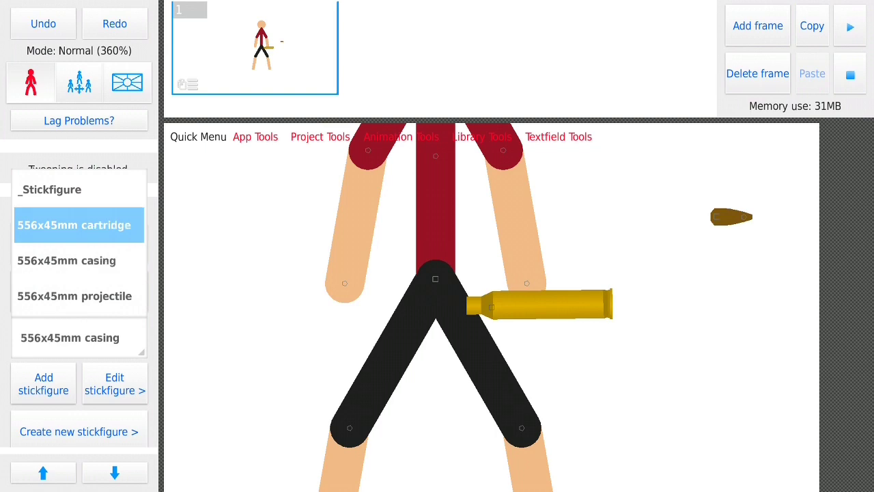
click(74, 225)
click(43, 383)
click(648, 375)
- Pull the projectile off the cartridge tip and place it to the cartridge's right
scroll(492, 307, up, 1)
scroll(465, 318, up, 1)
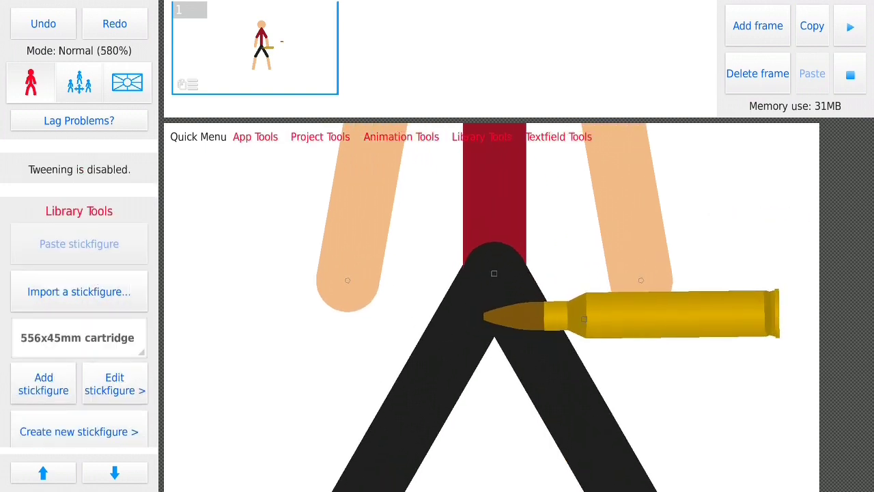
scroll(464, 317, down, 3)
mouse_move(670, 271)
mouse_down()
mouse_move(736, 269)
mouse_move(628, 328)
mouse_up()
drag(471, 332, 648, 254)
click(717, 410)
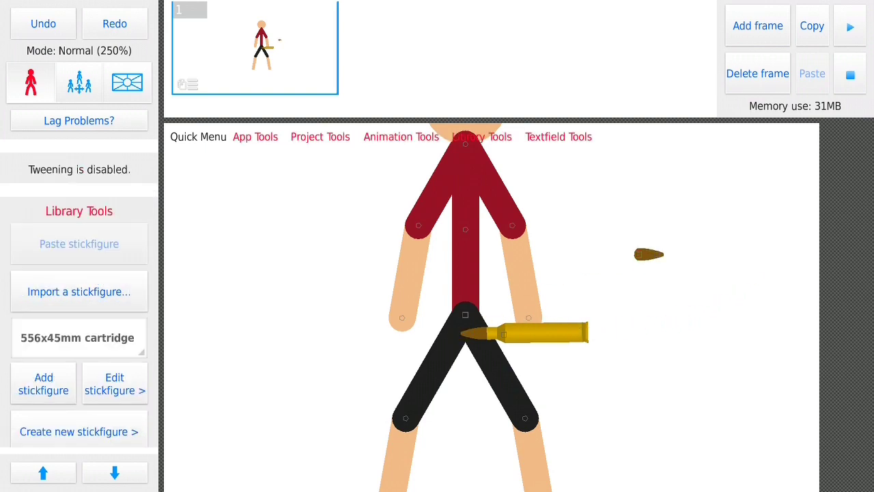
- Open the stickfigure import list and scroll down to the qbz 97 files
click(79, 292)
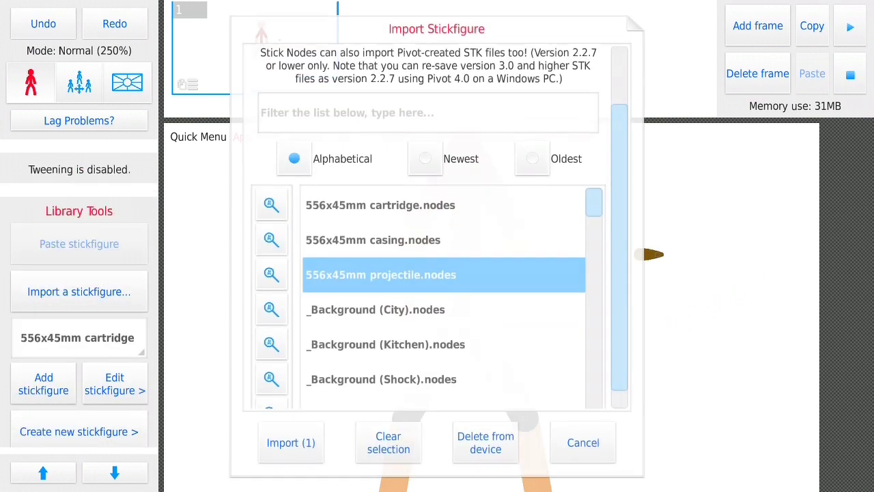
scroll(444, 280, down, 1)
scroll(443, 280, down, 3)
scroll(444, 280, down, 5)
scroll(444, 280, down, 5)
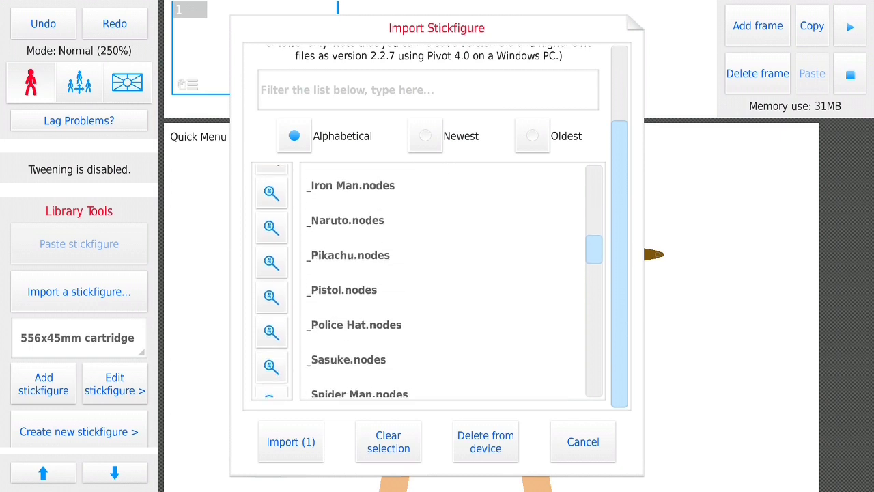
scroll(444, 280, down, 2)
scroll(444, 280, down, 3)
scroll(443, 280, down, 5)
scroll(444, 280, down, 1)
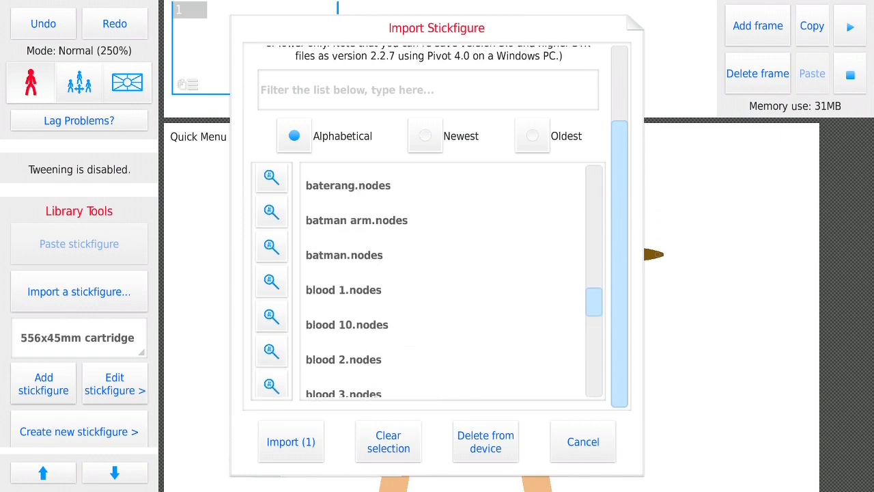
scroll(444, 280, up, 2)
scroll(444, 280, down, 1)
scroll(444, 280, down, 1)
scroll(444, 280, down, 2)
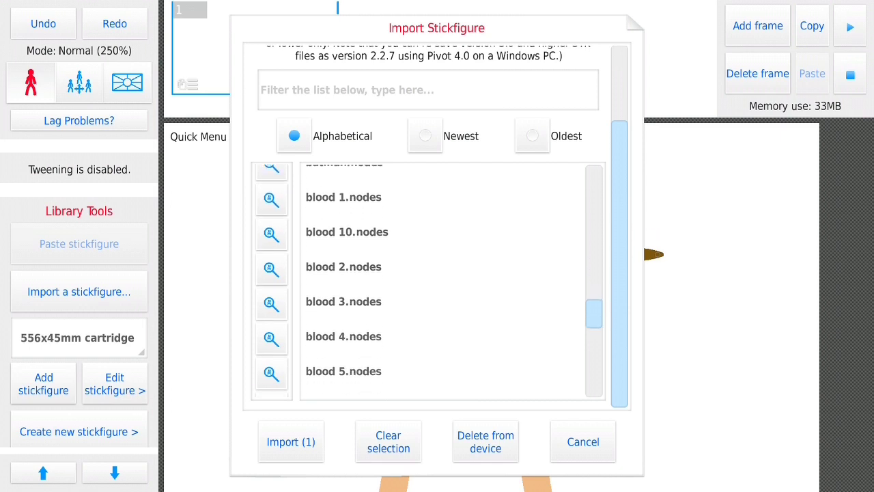
scroll(444, 280, down, 3)
scroll(444, 280, down, 2)
scroll(444, 280, down, 3)
scroll(444, 280, down, 1)
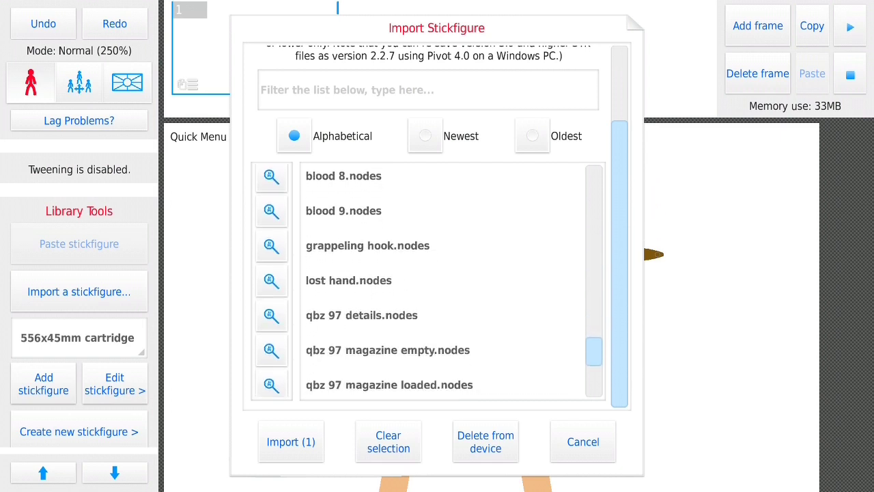
scroll(444, 280, down, 1)
- Tick qbz 97 details, empty magazine, loaded magazine and rifle, then import all four
click(362, 270)
click(387, 304)
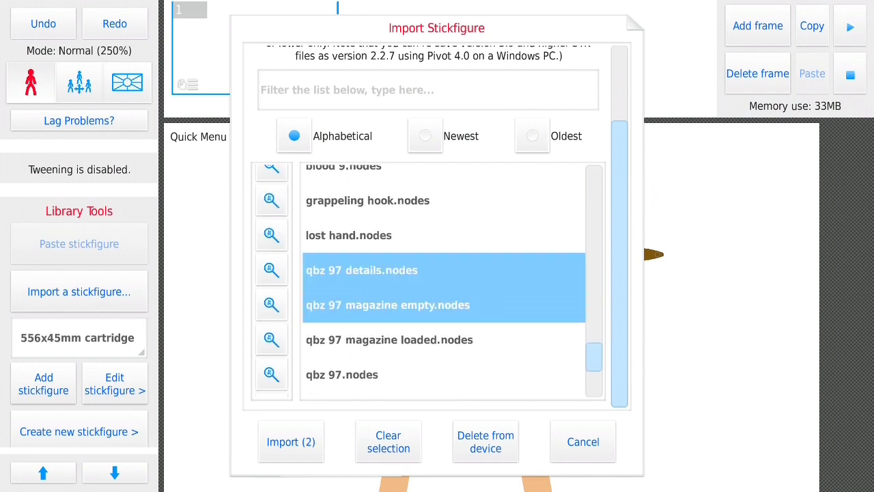
click(389, 339)
scroll(443, 280, down, 2)
click(341, 270)
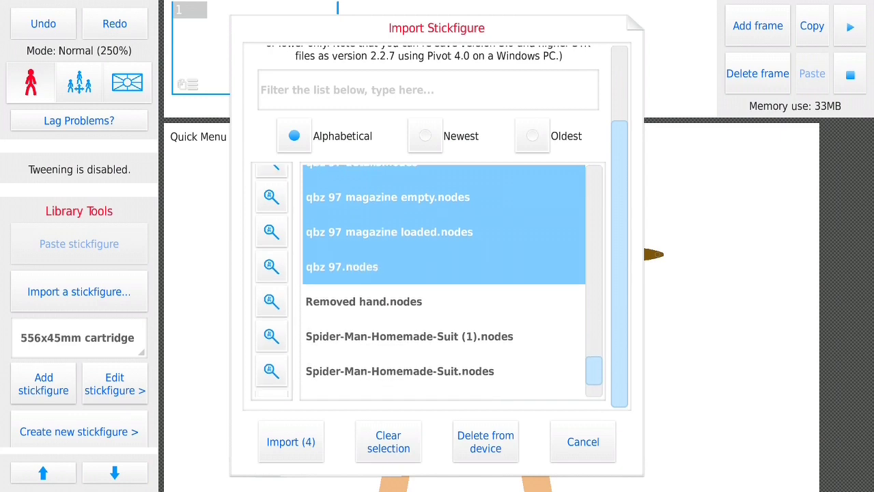
click(290, 441)
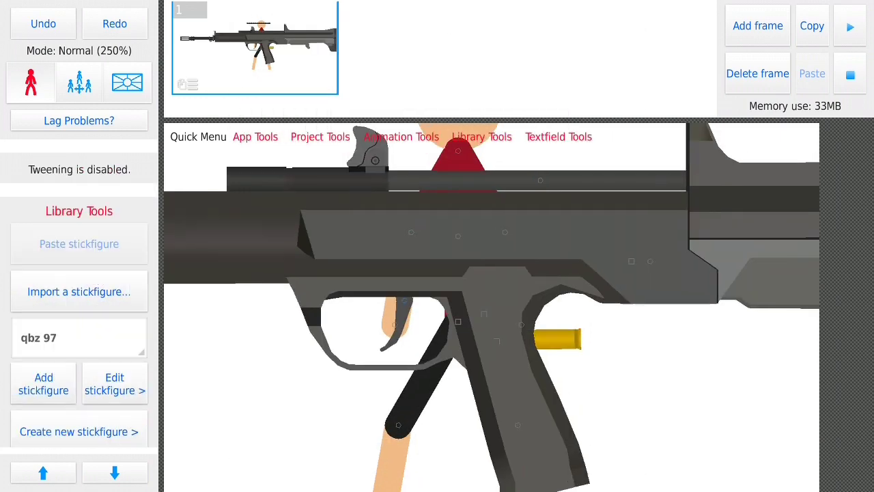
- Delete the default stick figure and add the 'qbz 97 magazine loaded' stickfigure
click(486, 235)
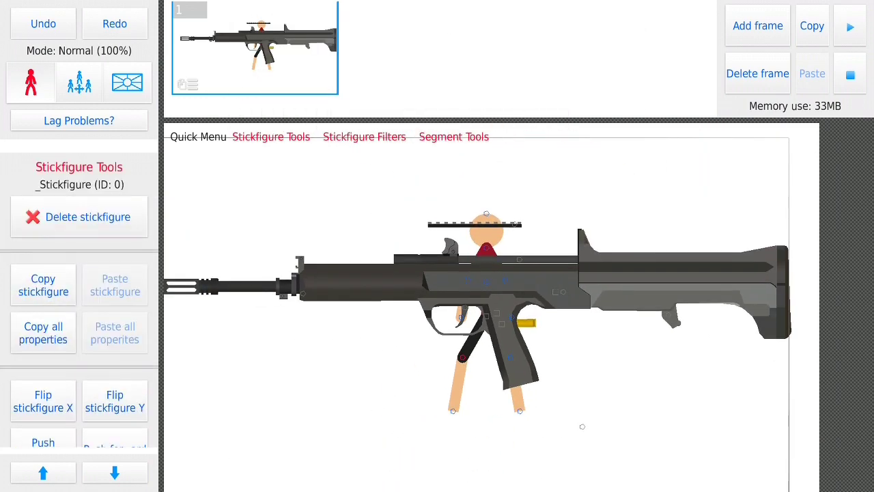
click(79, 216)
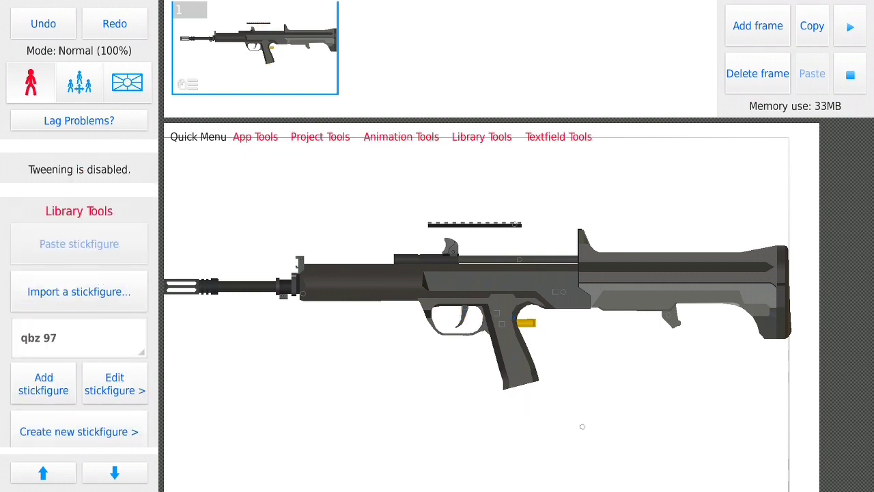
click(80, 338)
click(78, 255)
click(43, 384)
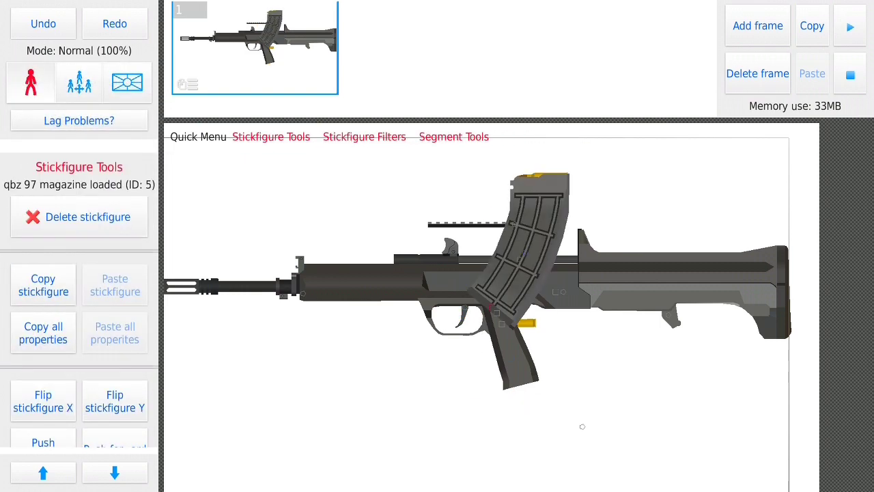
- Add the 'qbz 97 magazine empty' stickfigure to the canvas
click(522, 256)
click(582, 426)
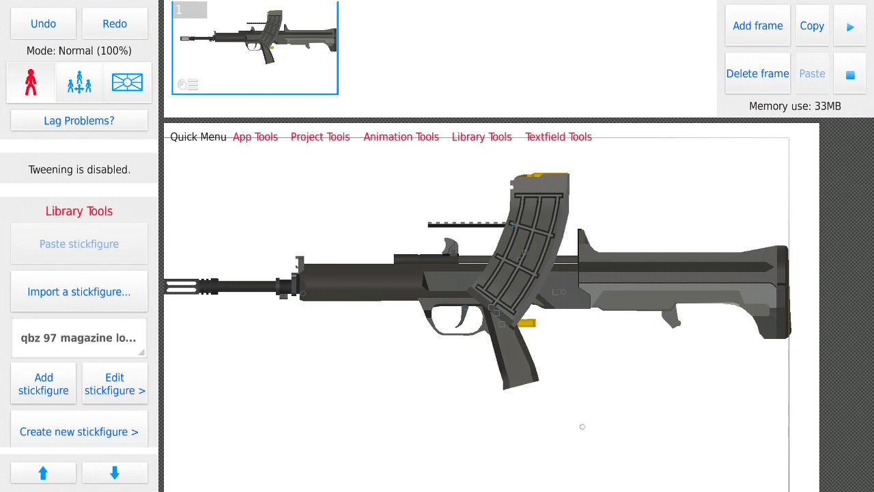
click(80, 338)
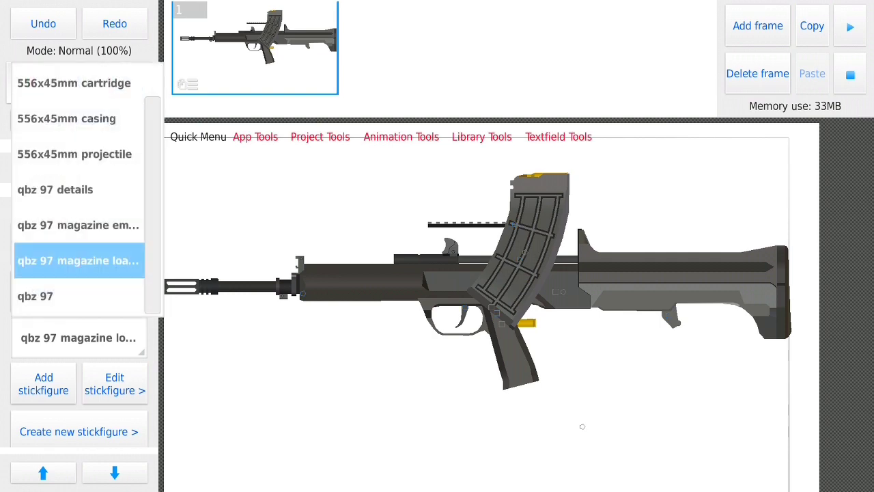
click(78, 225)
click(43, 383)
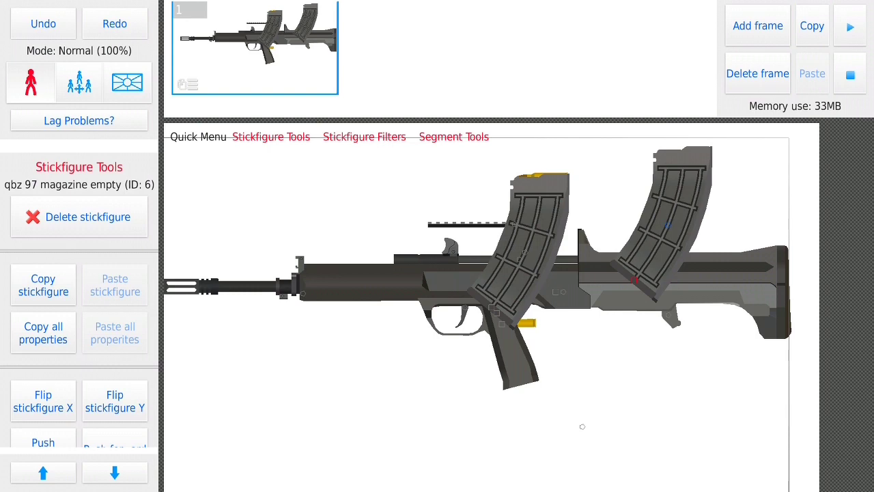
- Add the 'qbz 97 details' stickfigure over the rifle, then select the projectile
click(581, 426)
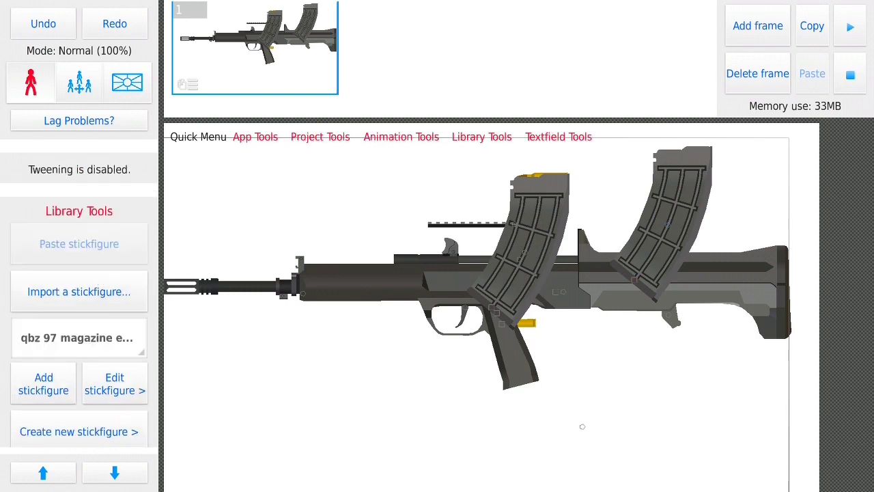
click(77, 337)
click(55, 190)
click(43, 383)
mouse_move(581, 426)
mouse_down()
mouse_move(530, 434)
mouse_move(575, 404)
mouse_move(704, 416)
mouse_up()
click(576, 404)
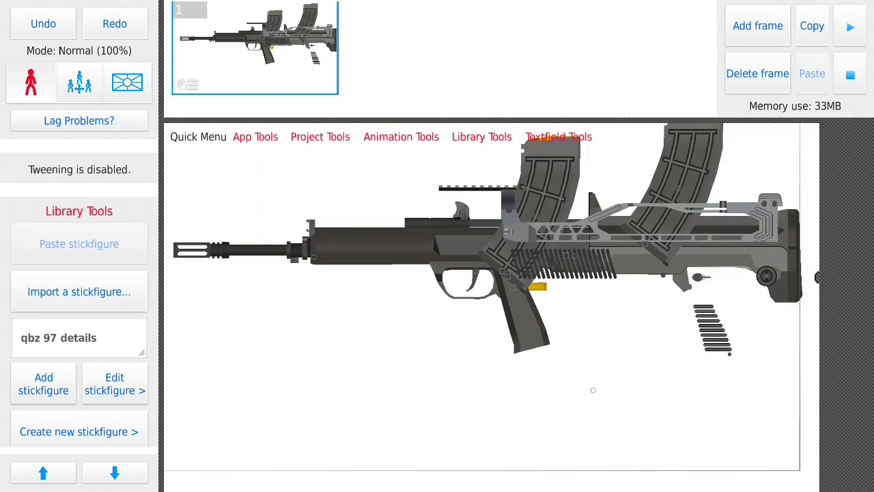
- Locate and select the QBZ-97 details figure along the rifle
scroll(698, 390, up, 5)
scroll(589, 478, down, 4)
scroll(581, 464, up, 5)
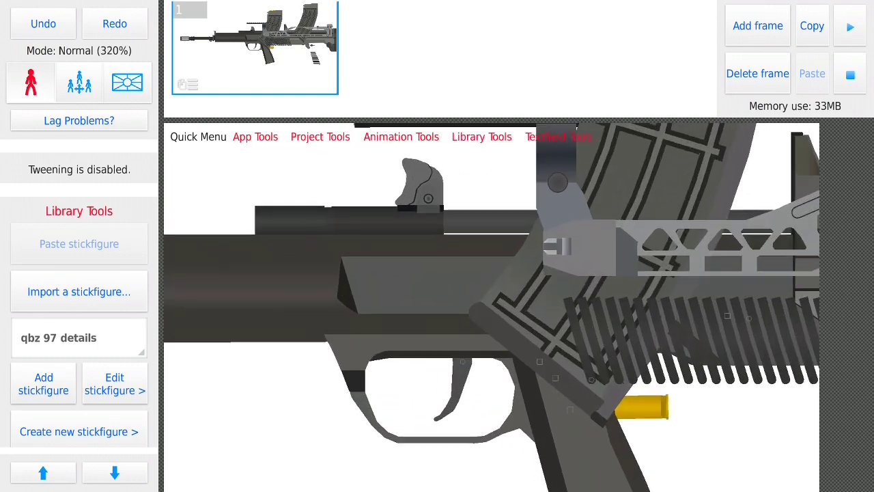
click(461, 368)
drag(615, 341, 482, 370)
scroll(483, 370, down, 3)
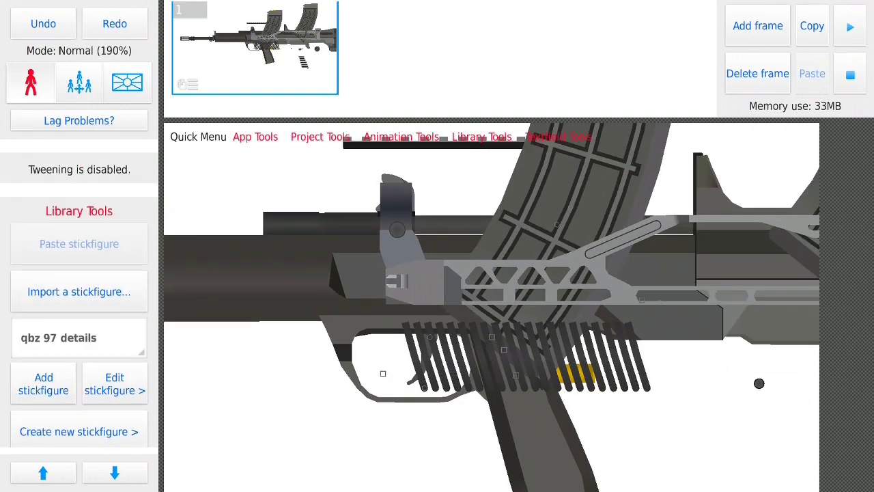
scroll(482, 369, down, 1)
click(413, 390)
drag(615, 307, 477, 355)
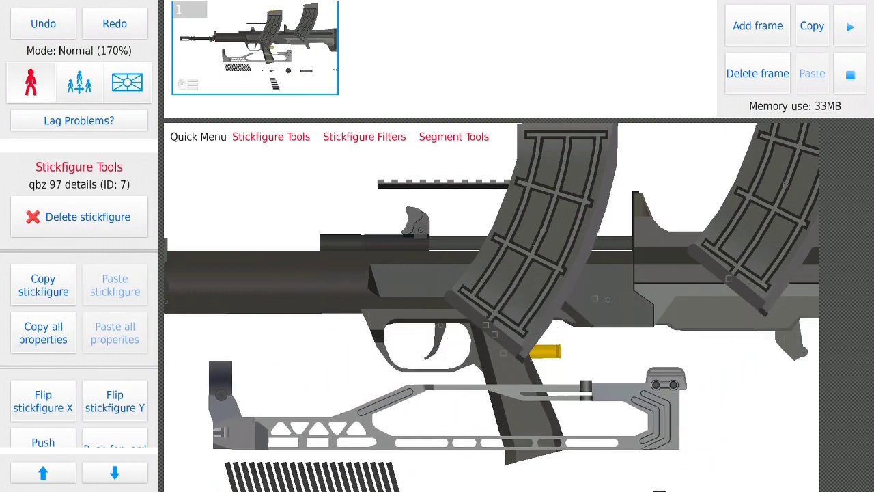
click(488, 410)
- Move the QBZ-97 detail parts below the rifle
scroll(492, 307, down, 3)
scroll(498, 273, down, 1)
click(443, 273)
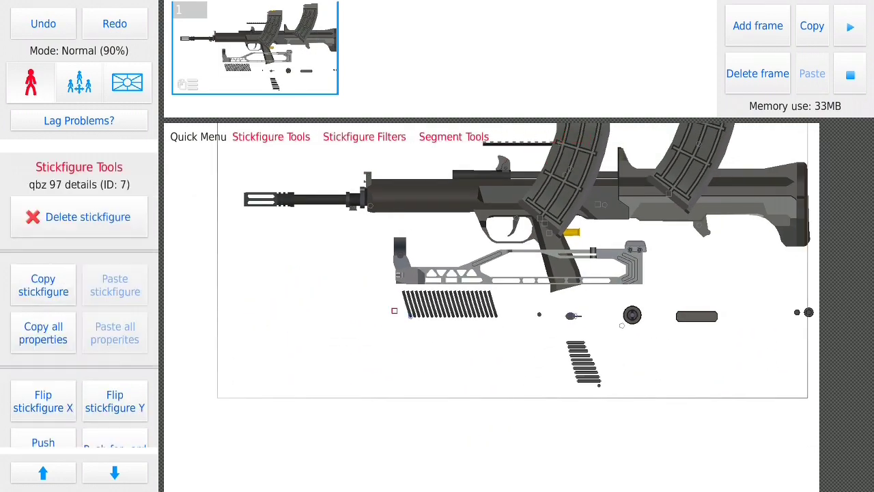
drag(444, 273, 348, 266)
click(513, 444)
- Delete the loaded magazine, then delete the QBZ-97 rifle body
scroll(492, 308, down, 2)
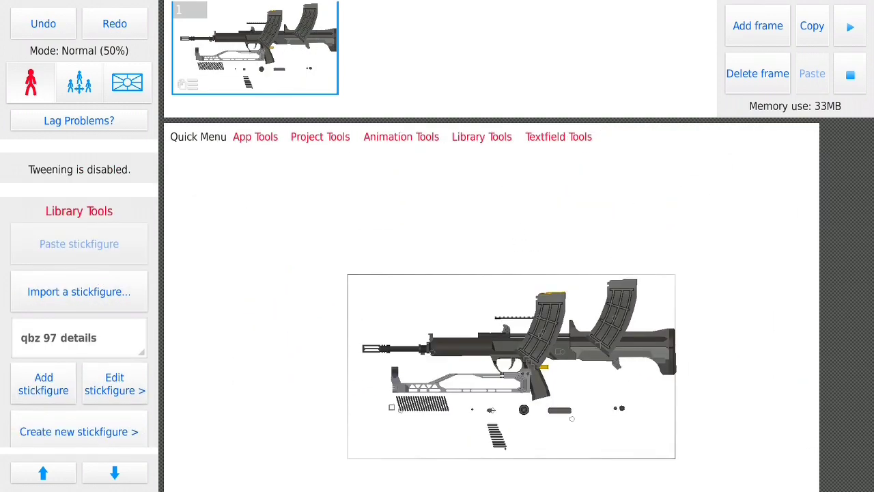
scroll(492, 307, up, 5)
drag(478, 409, 444, 287)
scroll(491, 307, down, 3)
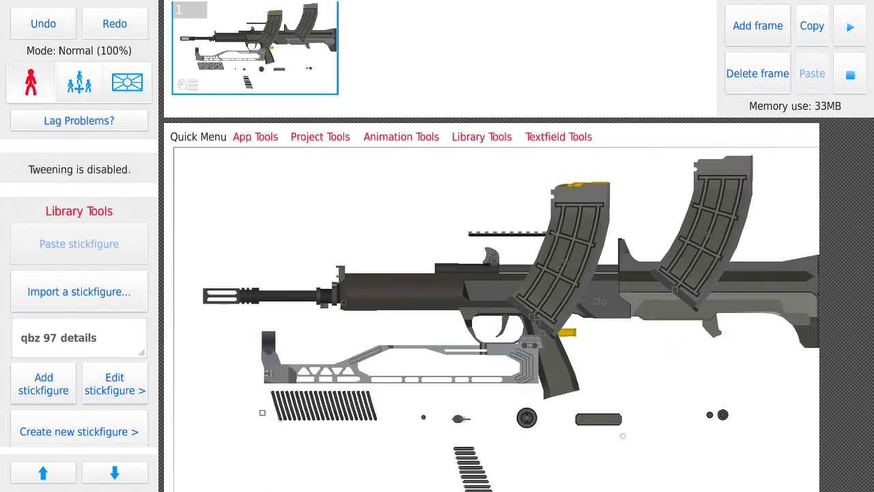
click(673, 205)
mouse_move(672, 205)
mouse_down()
mouse_move(573, 194)
mouse_move(308, 204)
mouse_move(287, 215)
mouse_up()
key(Delete)
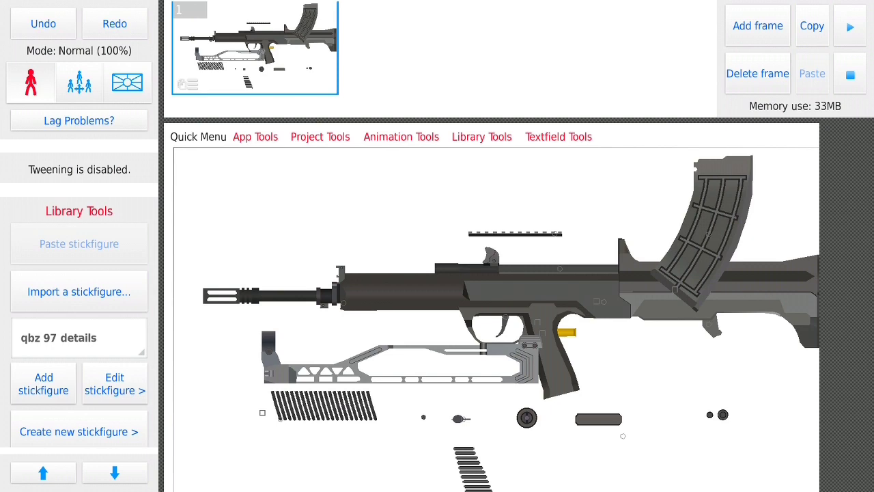
click(560, 269)
key(Delete)
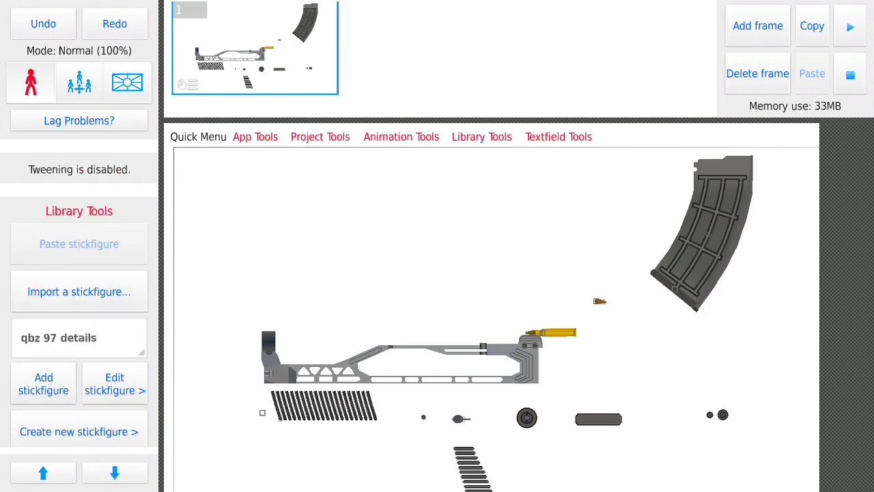